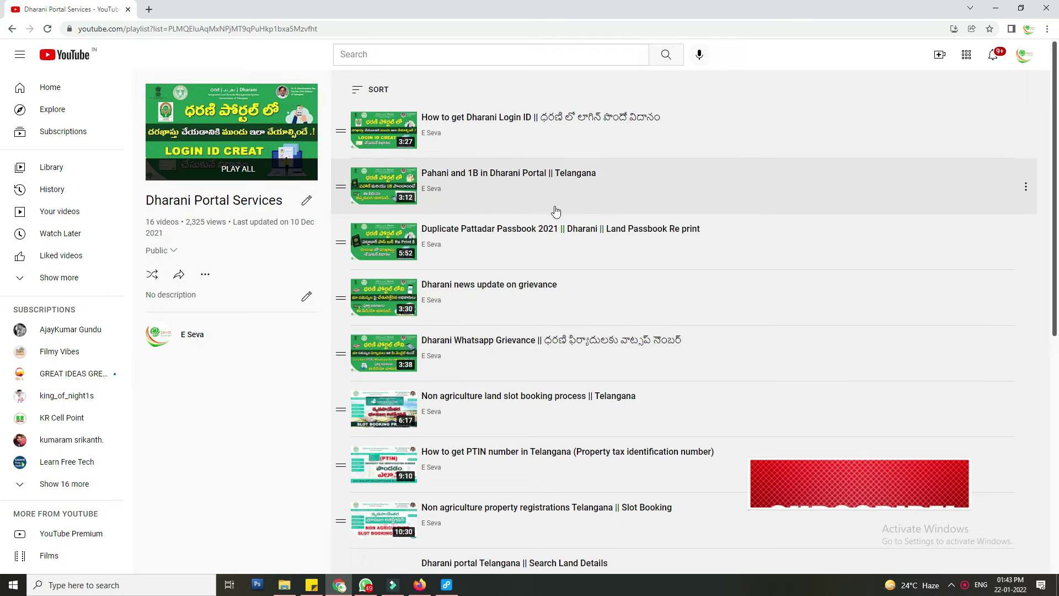
- Scroll the Dharani Portal Services playlist and highlight the succession page's Objective line
scroll(544, 244, "down", 5)
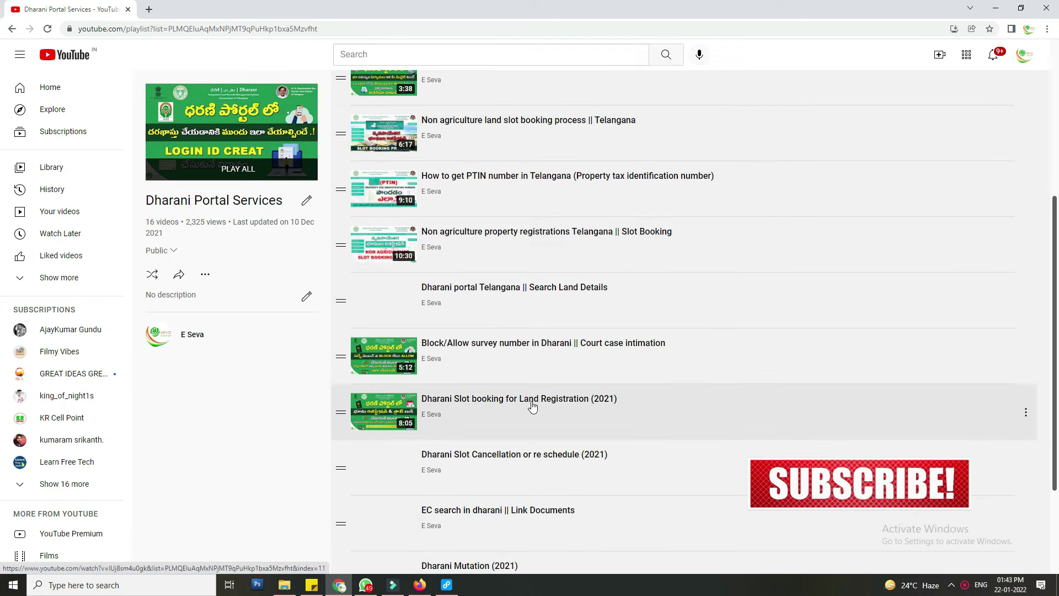
scroll(530, 402, "down", 3)
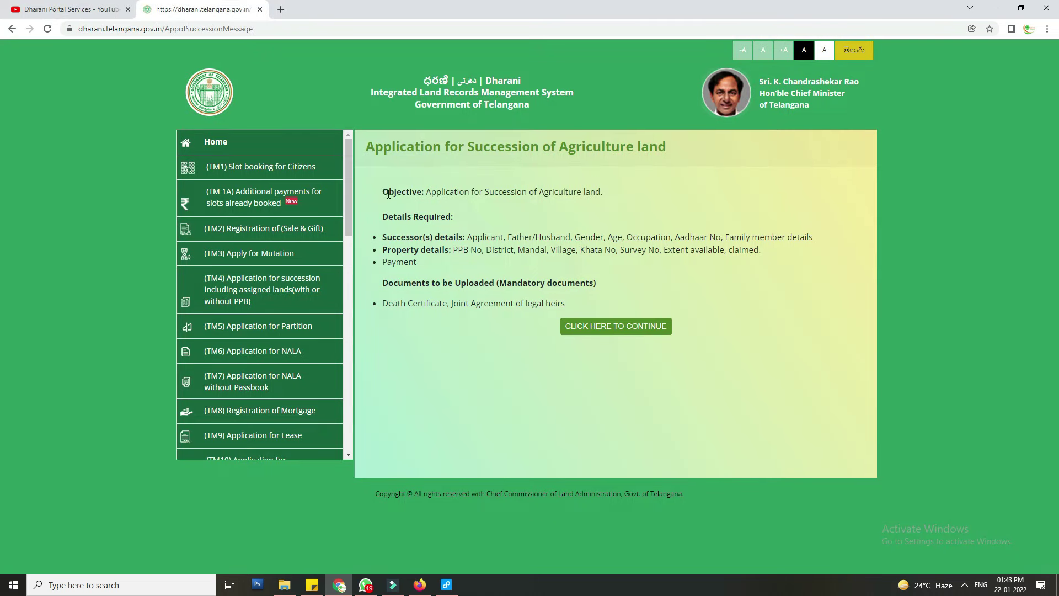
left_click_drag(380, 191, 606, 194)
- Highlight the required successor details, property details and payment requirement lines
left_click(426, 219)
left_click_drag(382, 237, 825, 237)
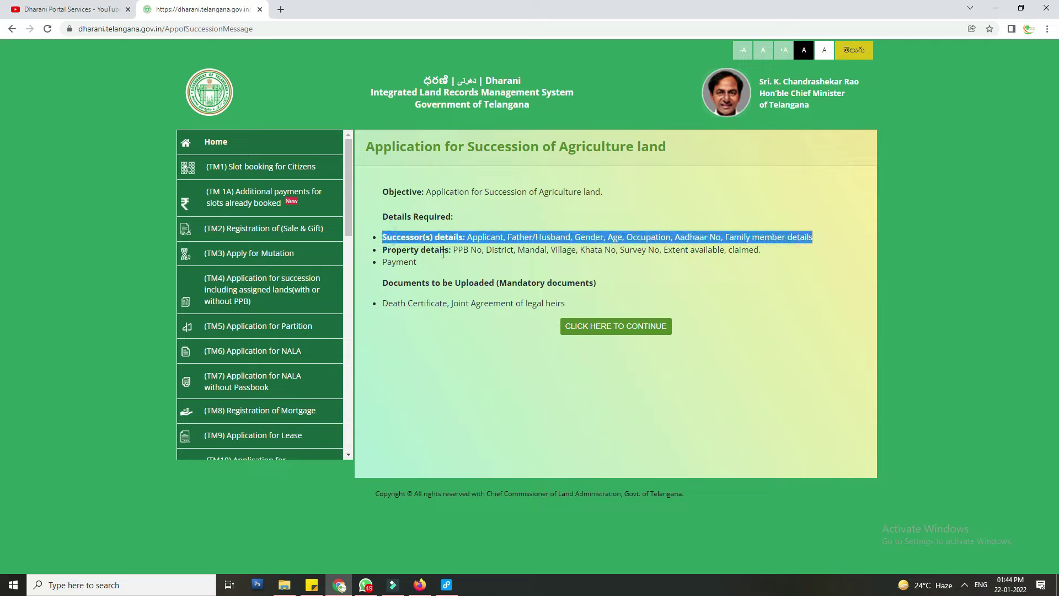
left_click_drag(462, 250, 778, 253)
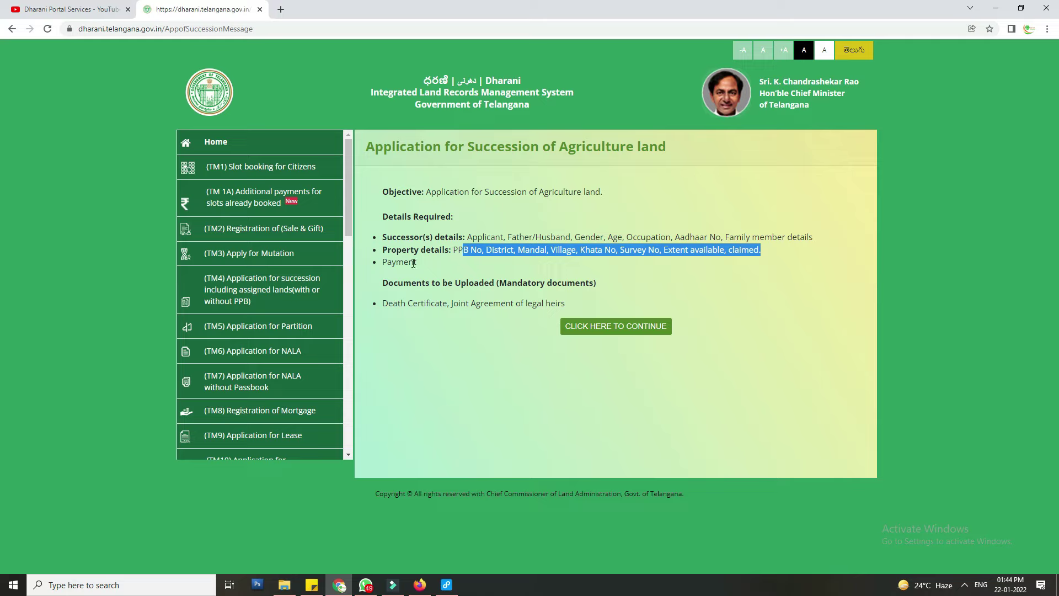
left_click_drag(383, 262, 443, 284)
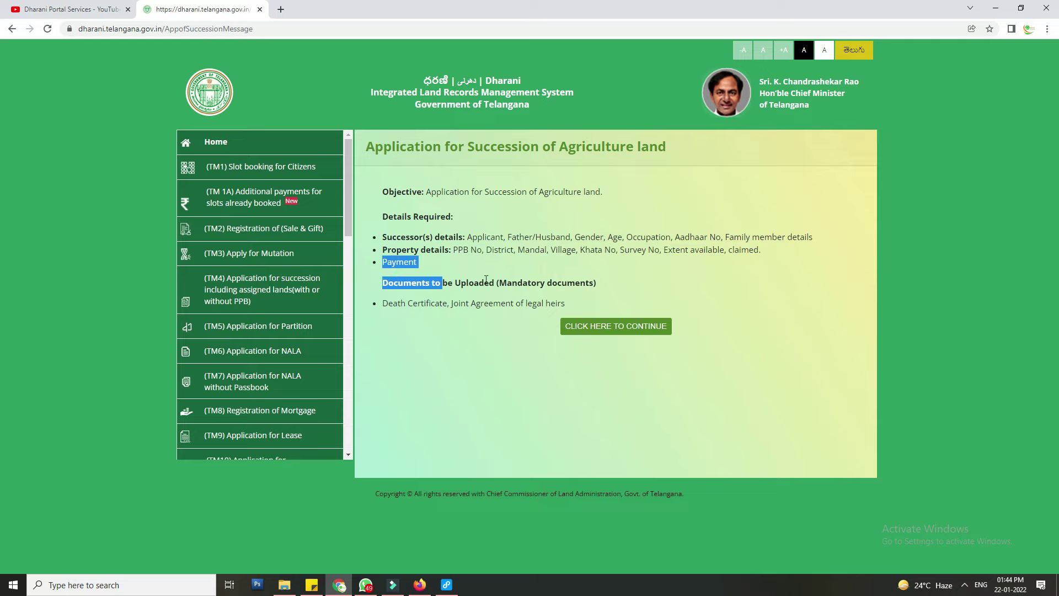
- Highlight the mandatory documents list, then continue to the Citizen Dashboard
left_click(498, 299)
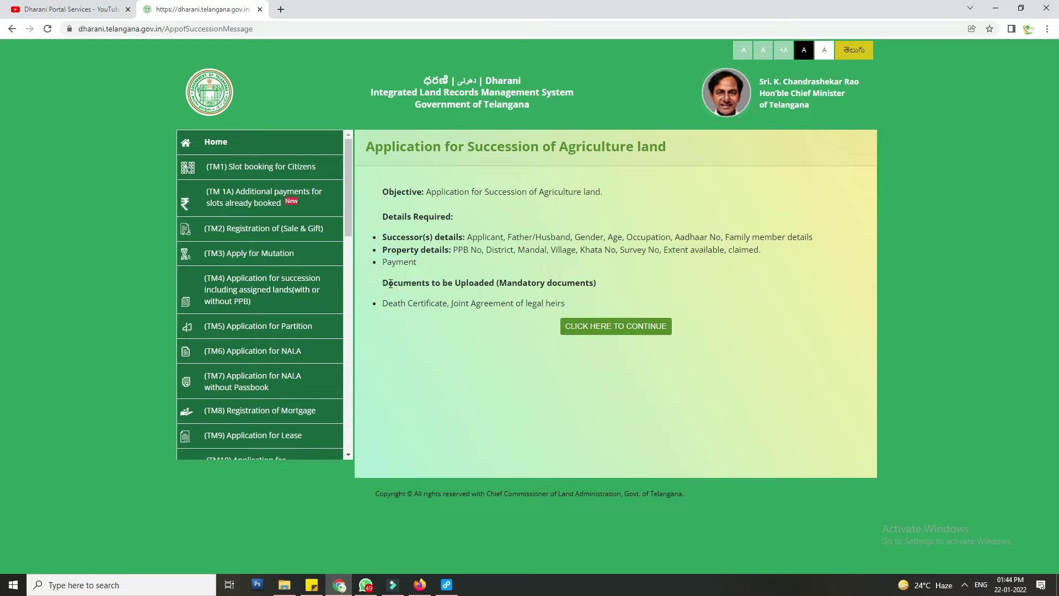
left_click_drag(385, 282, 622, 283)
left_click_drag(384, 304, 590, 304)
left_click(638, 298)
left_click(609, 330)
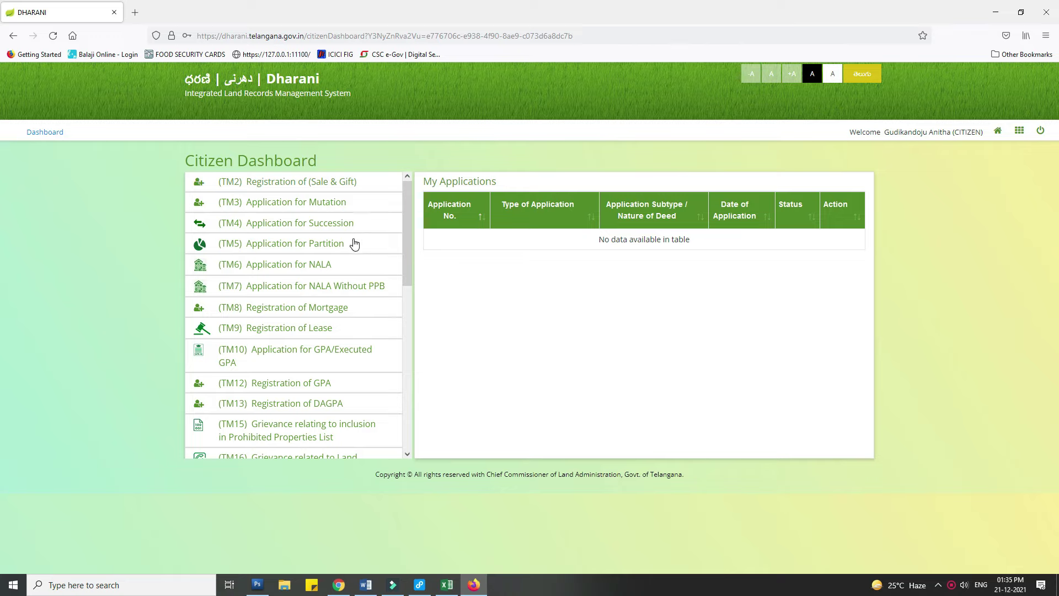
left_click(339, 223)
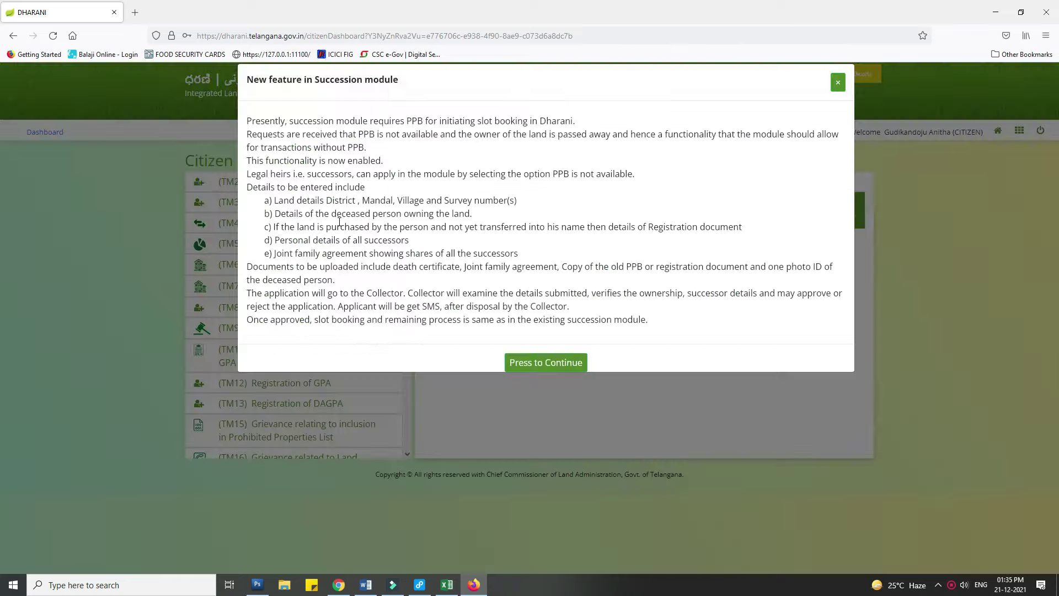
left_click(604, 374)
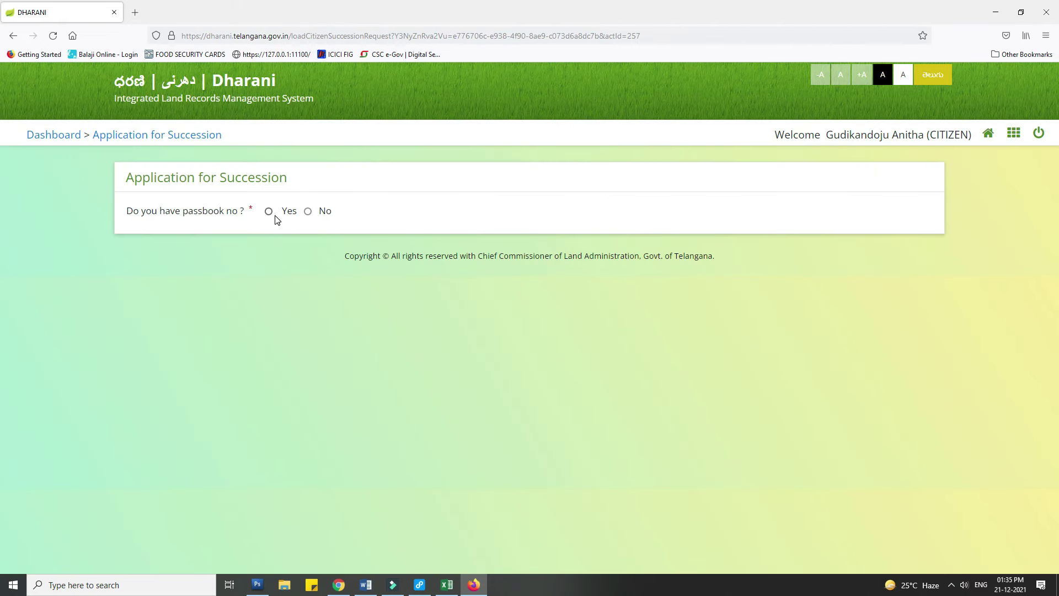
left_click(268, 212)
left_click(305, 247)
left_click(306, 249)
left_click(417, 249)
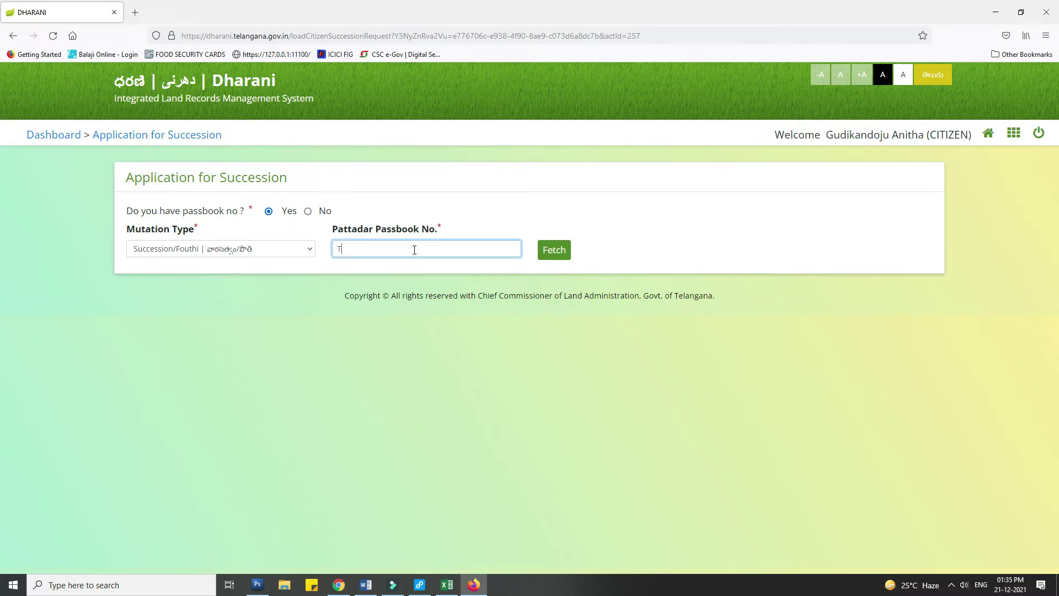
left_click(554, 248)
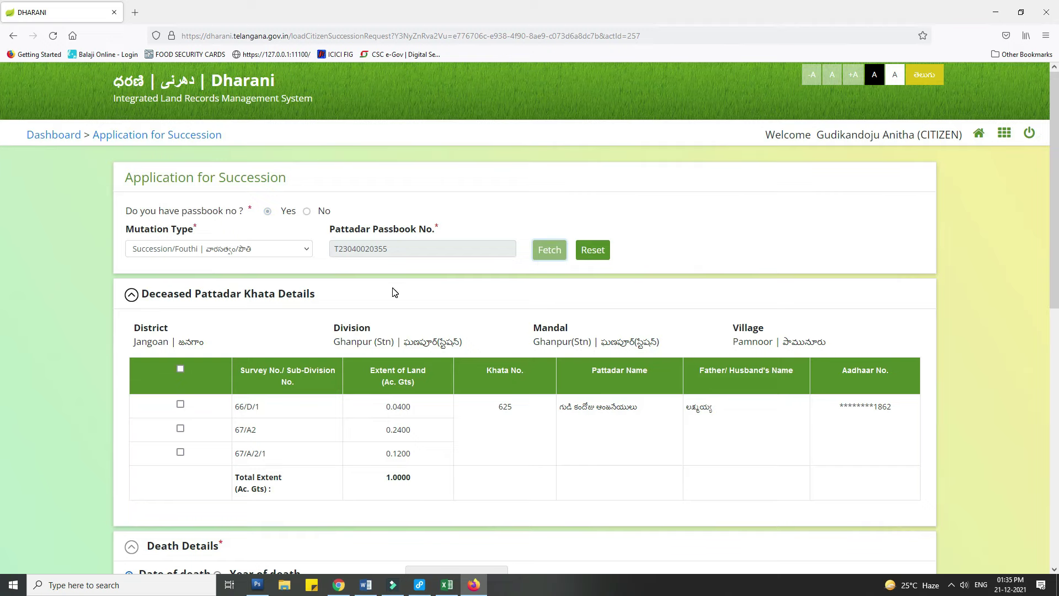
- Select all three Pamnoor survey numbers, totalling 1.0000 acres, for succession
scroll(395, 293, "down", 2)
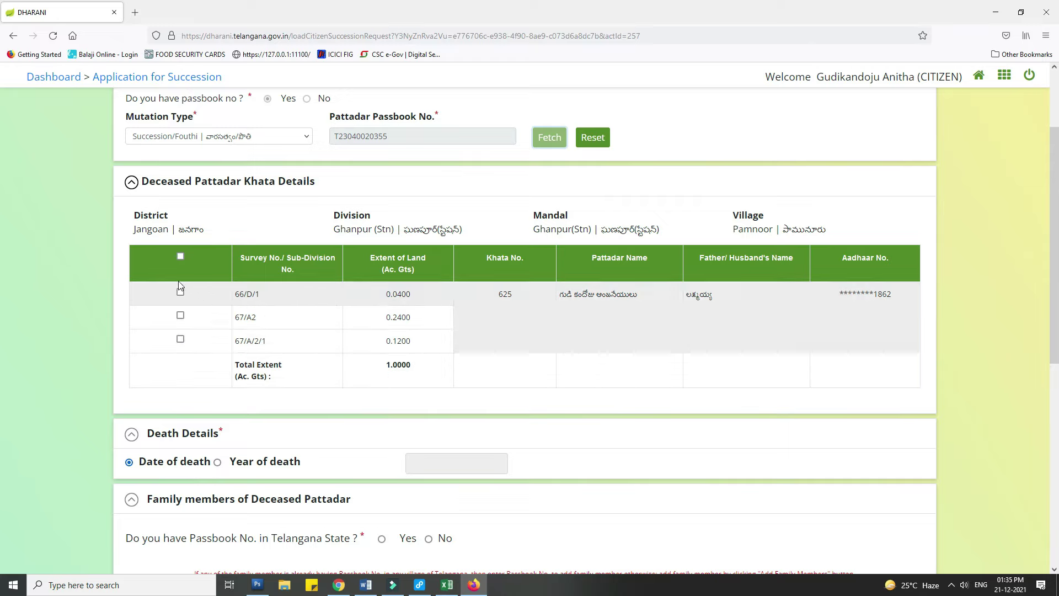
left_click(179, 256)
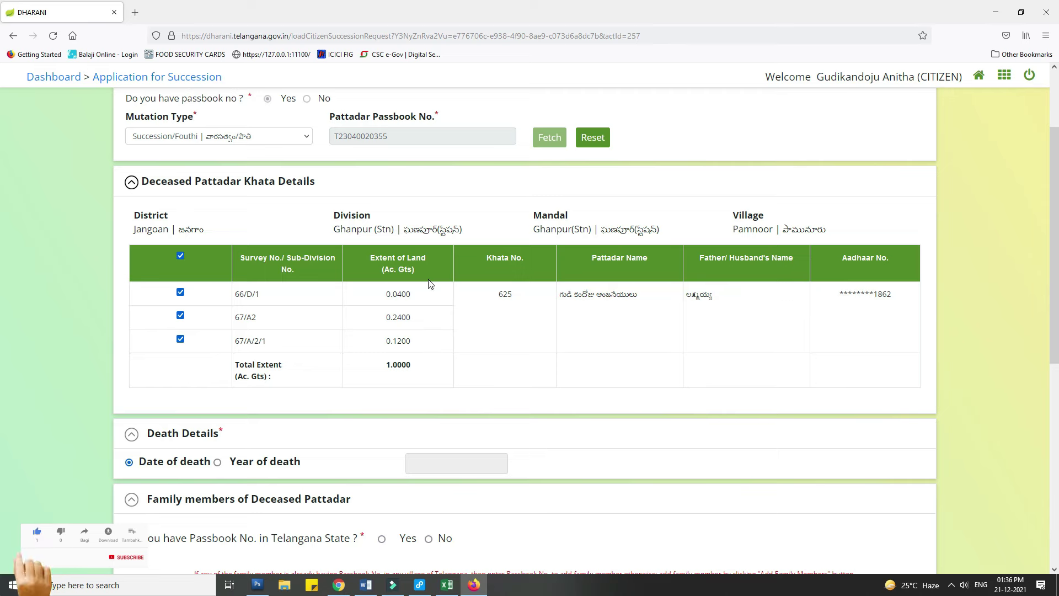
scroll(431, 284, "down", 2)
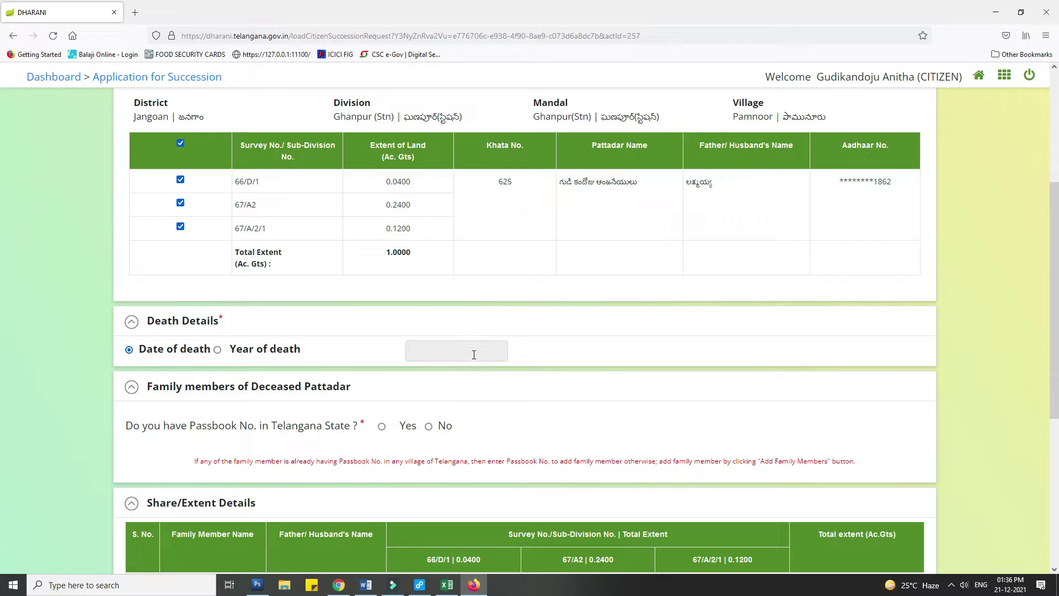
- Set the deceased pattadar's date of death to 29/05/2021 via the calendar
left_click(474, 355)
left_click(472, 222)
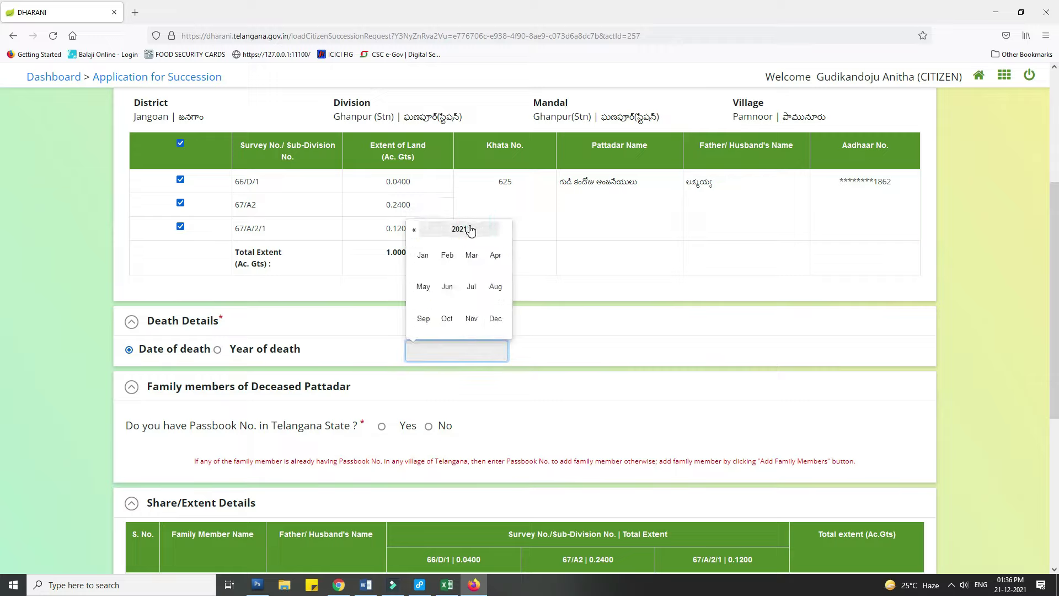
left_click(423, 286)
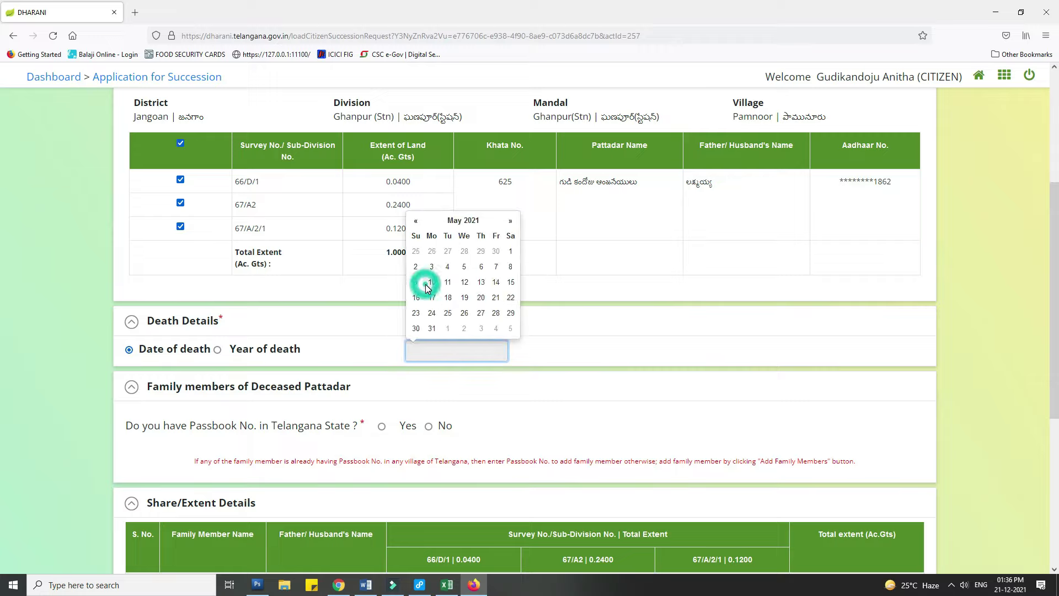
left_click(510, 313)
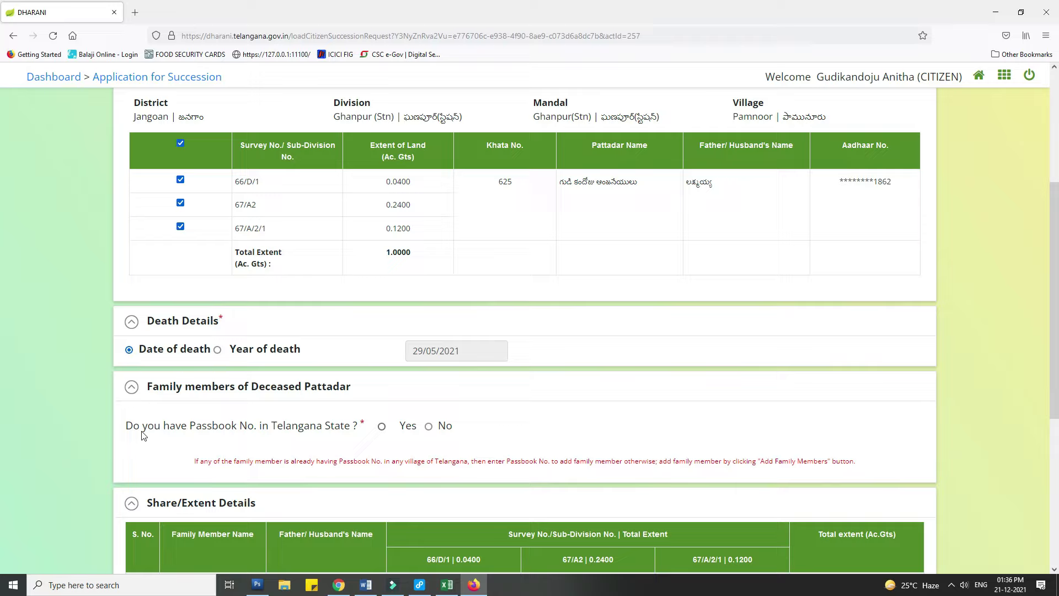
- Mark family members as having no Telangana passbook and enter the new member's Aadhaar number
left_click(429, 427)
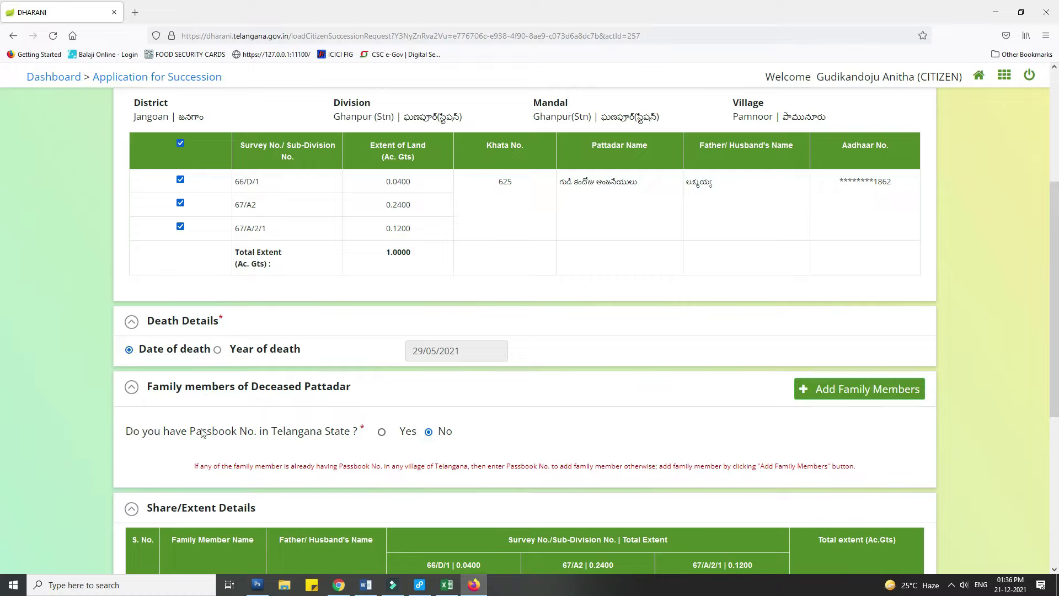
left_click(869, 396)
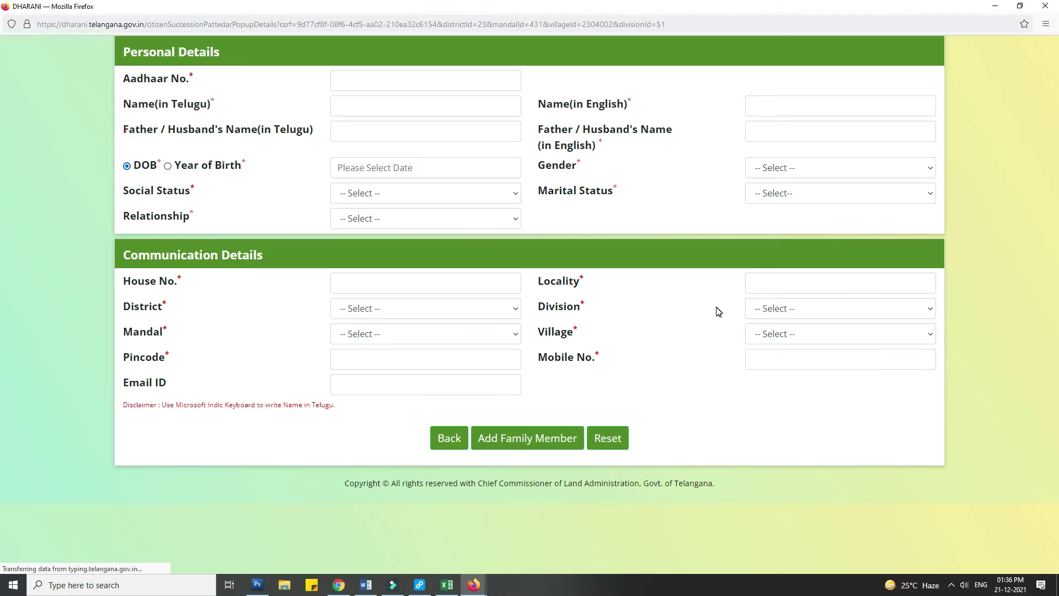
left_click(382, 81)
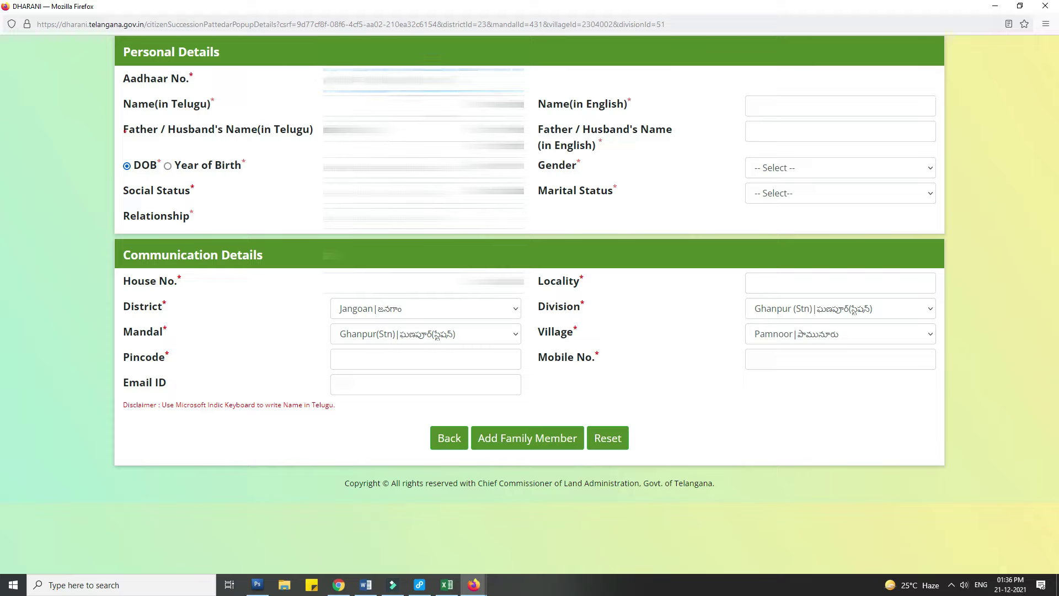
left_click(423, 106)
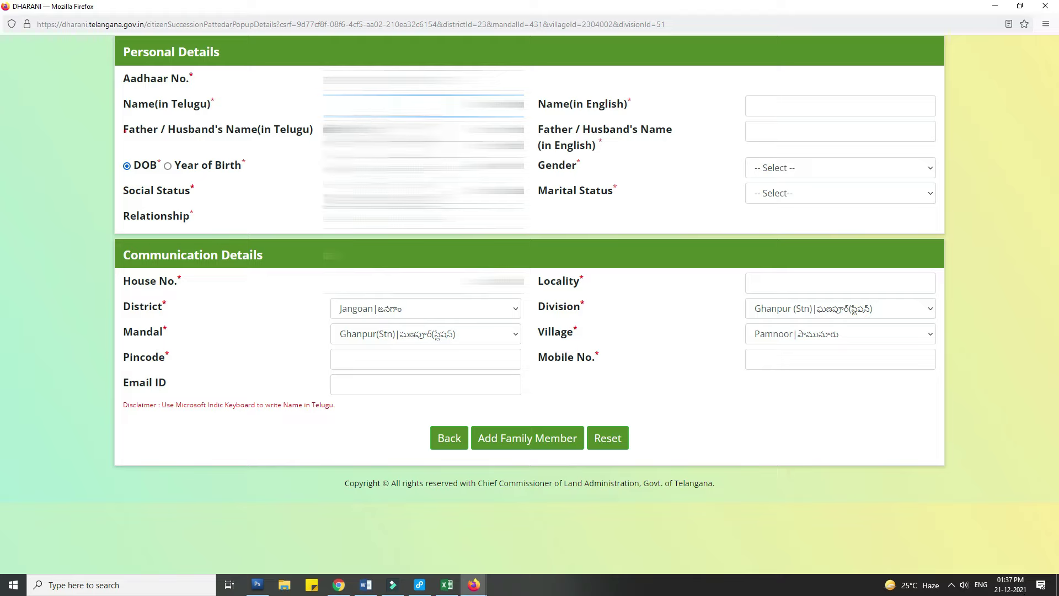
- Enter the member's name and father's/husband's name in Telugu, then switch input to English
left_click(981, 584)
left_click(947, 522)
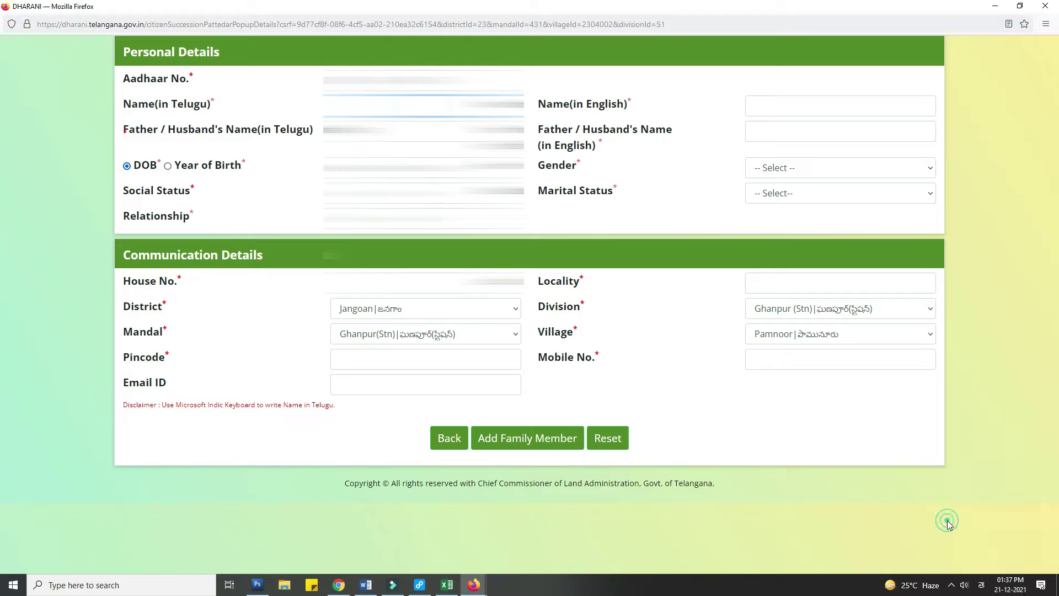
key("Down")
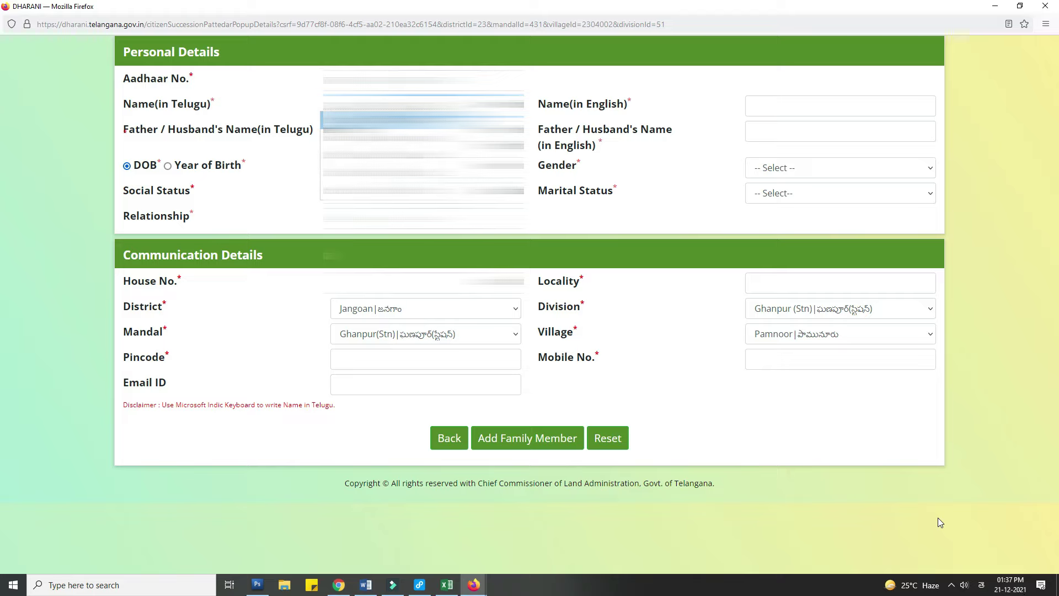
key("Return")
key("Tab")
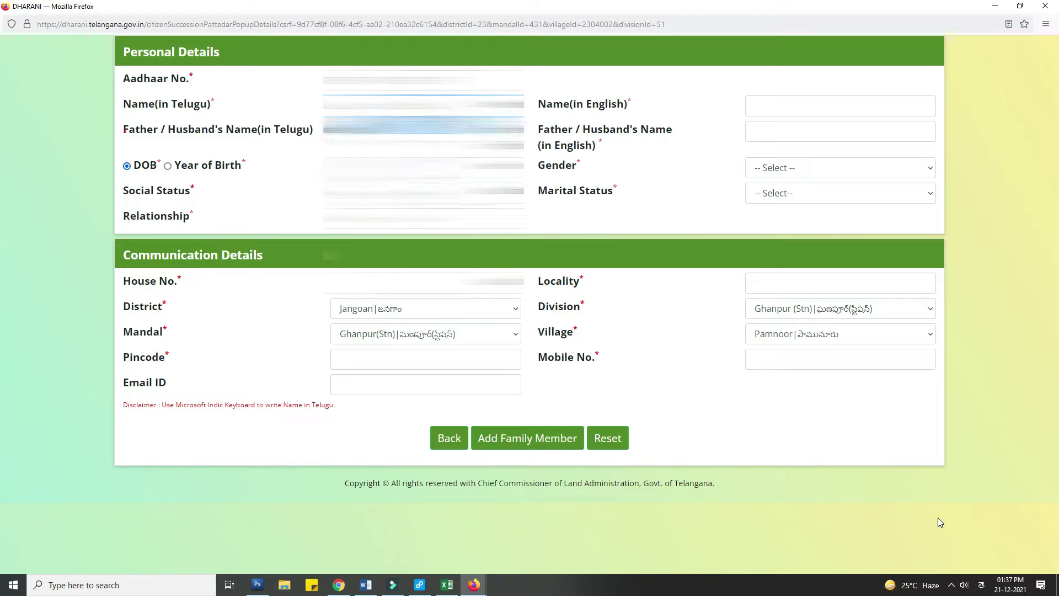
key("Tab")
key("super+space")
left_click(949, 496)
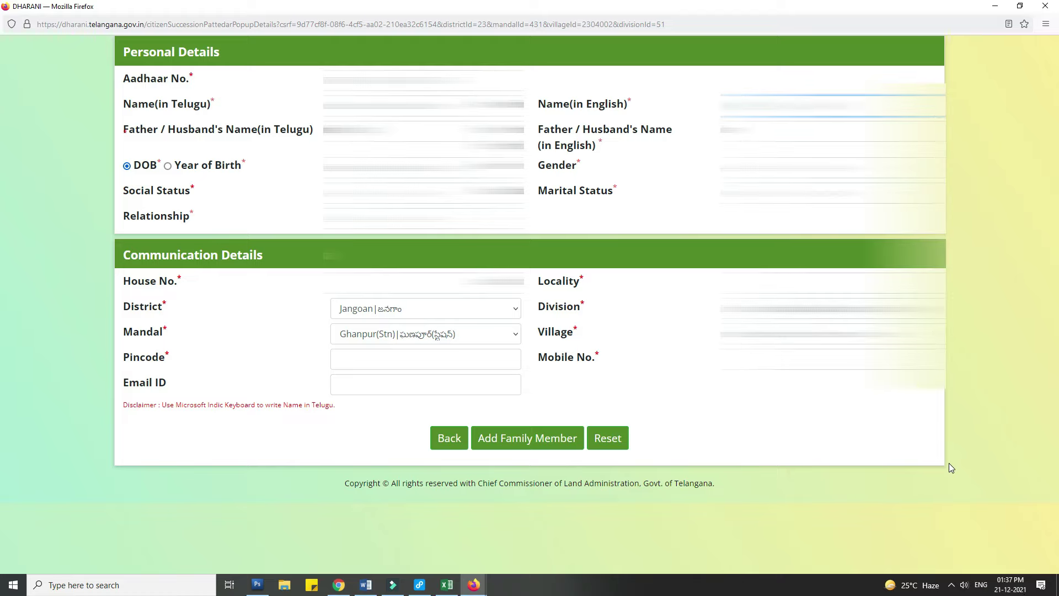
- Fill in the family member's English name and father's/husband's name
type("????")
key("shift+Tab")
key("Down")
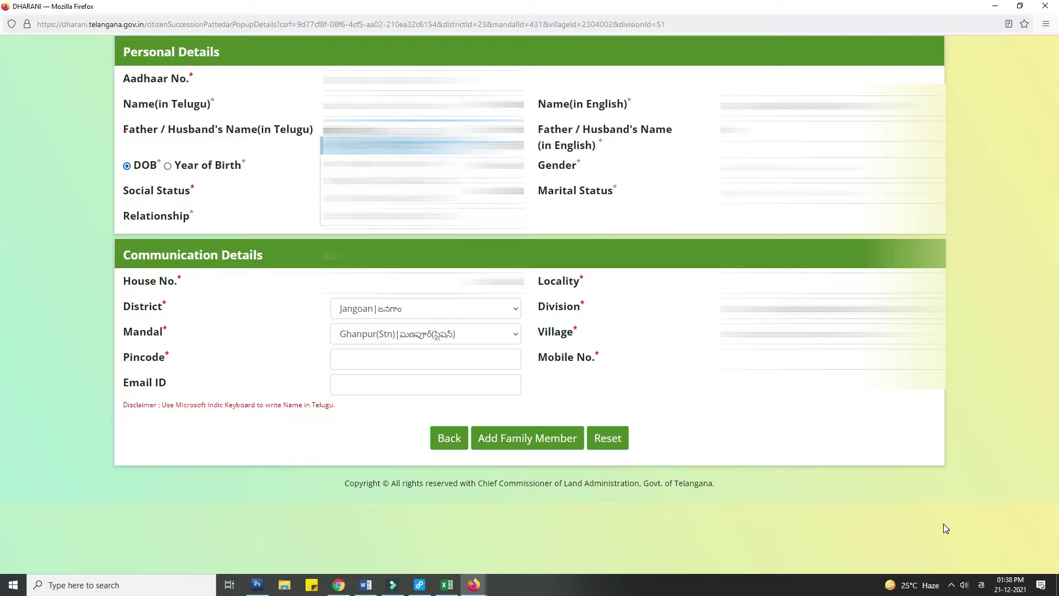
key("Tab")
- Set year of birth 1999 and choose the member's gender and social status
key("Tab")
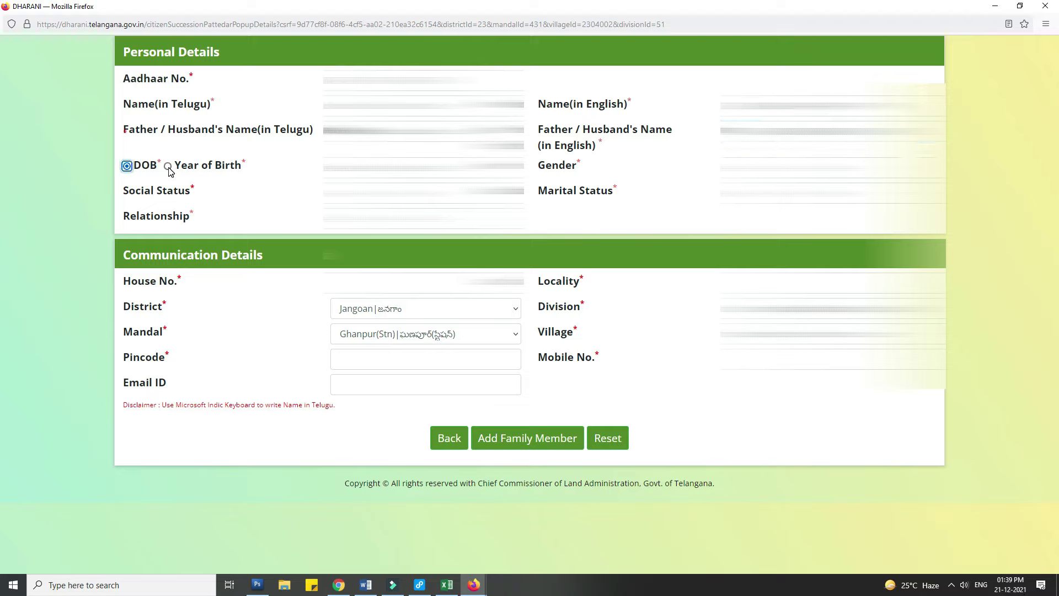
key("Right")
key("Tab")
key("alt+Down")
type("1999")
key("Return")
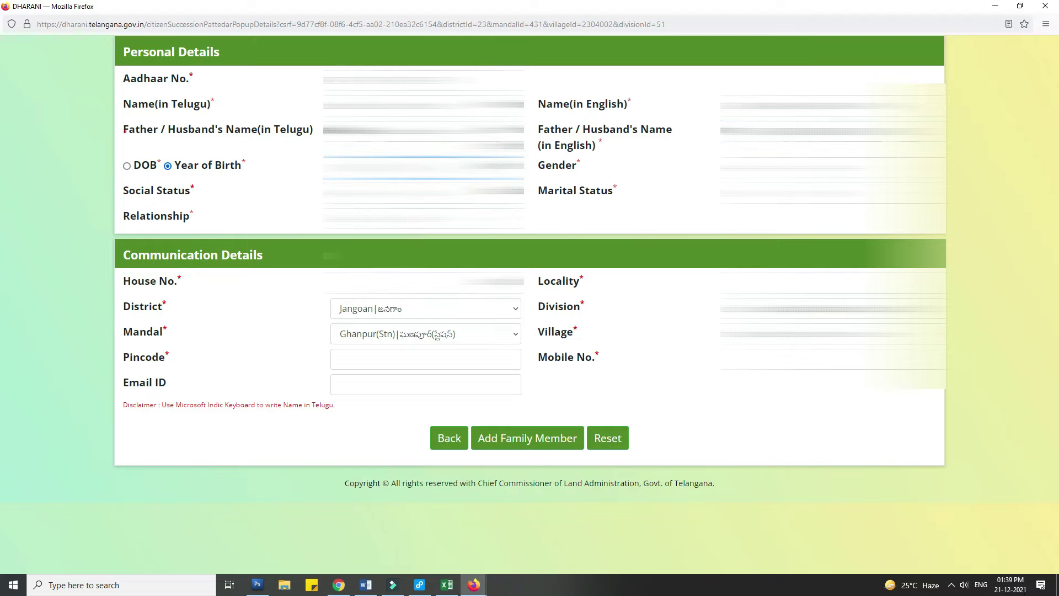
key("Tab")
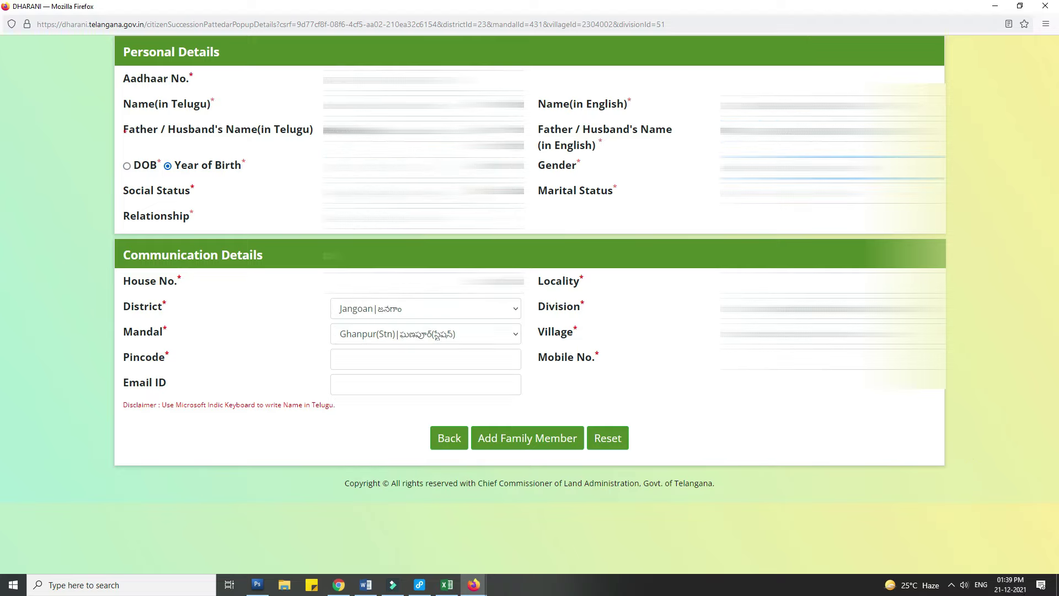
key("Tab")
key("alt+Down")
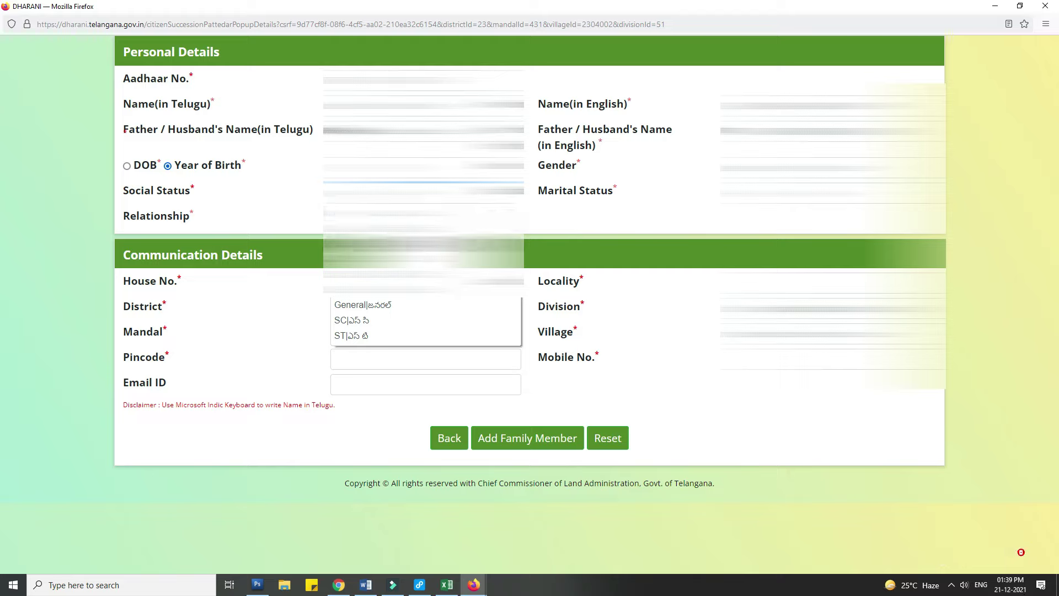
key("Escape")
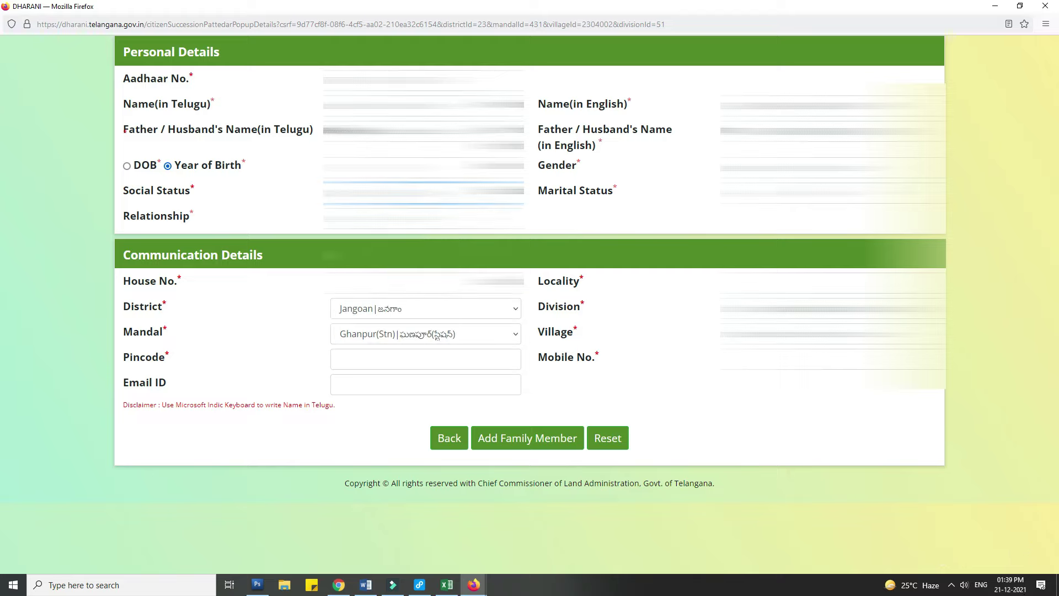
- Choose marital status, relationship WIFE, fill house number and pincode 506002
left_click(827, 192)
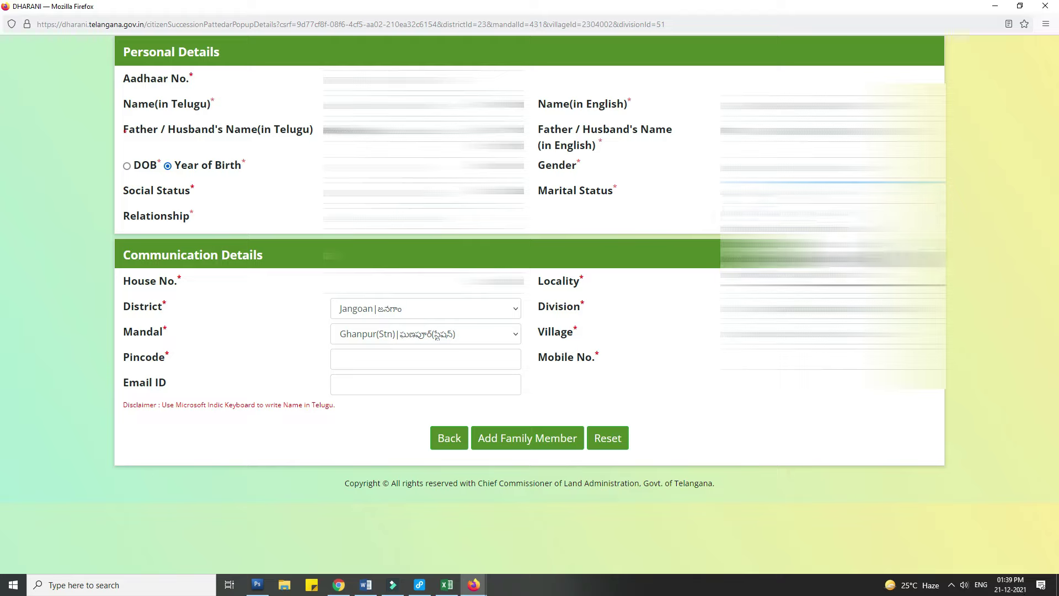
left_click(827, 256)
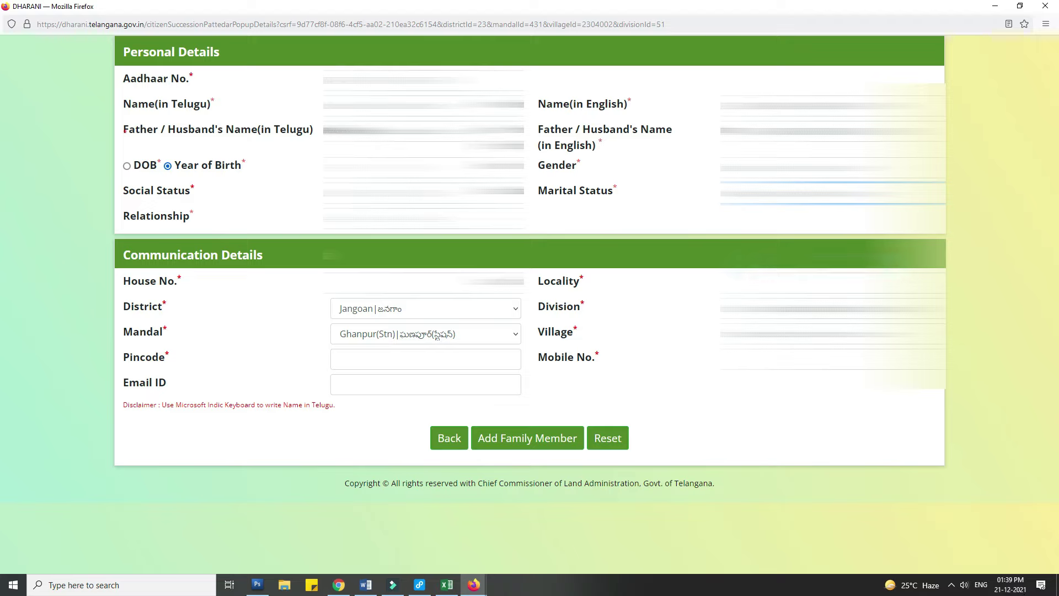
left_click(424, 218)
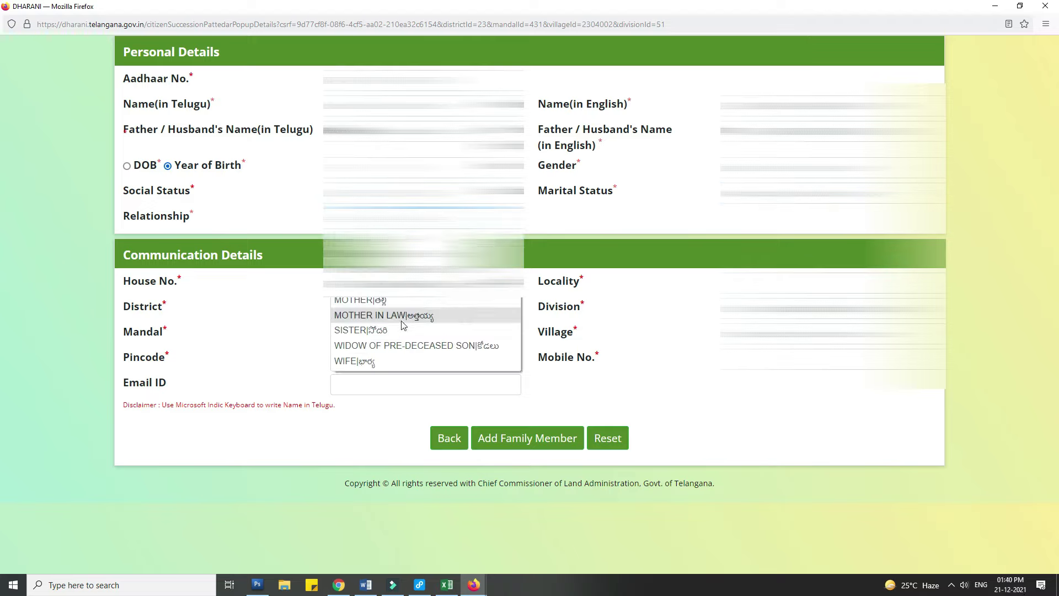
left_click(402, 361)
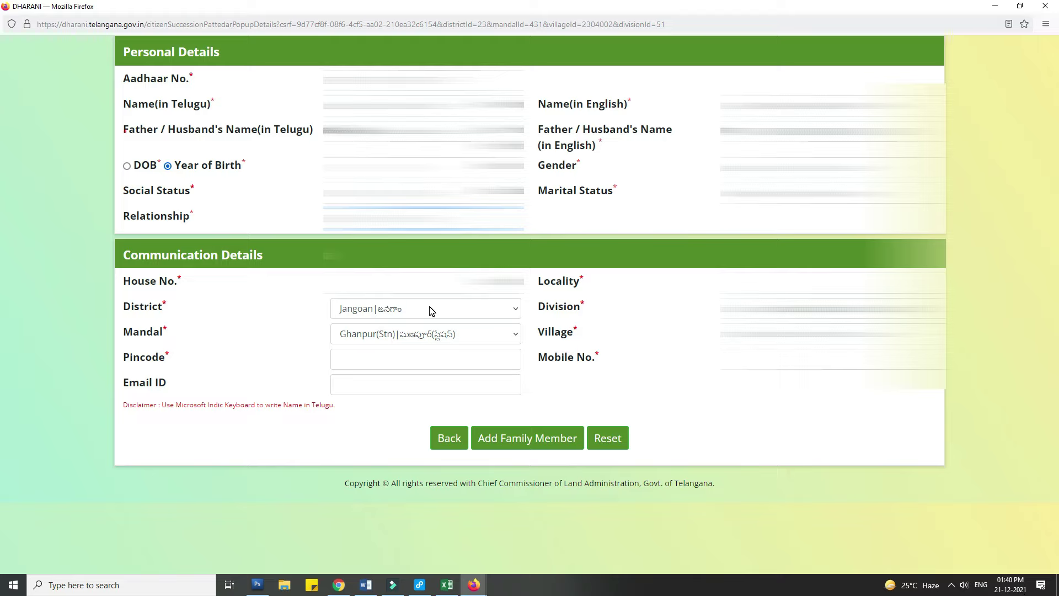
left_click(424, 282)
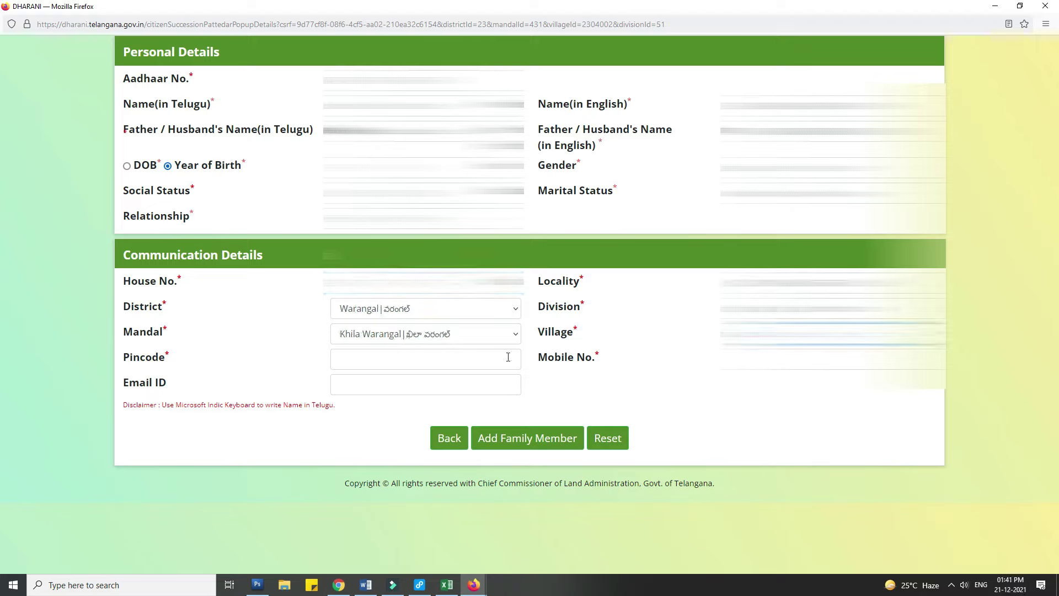
left_click(407, 359)
type("506002")
key("Tab")
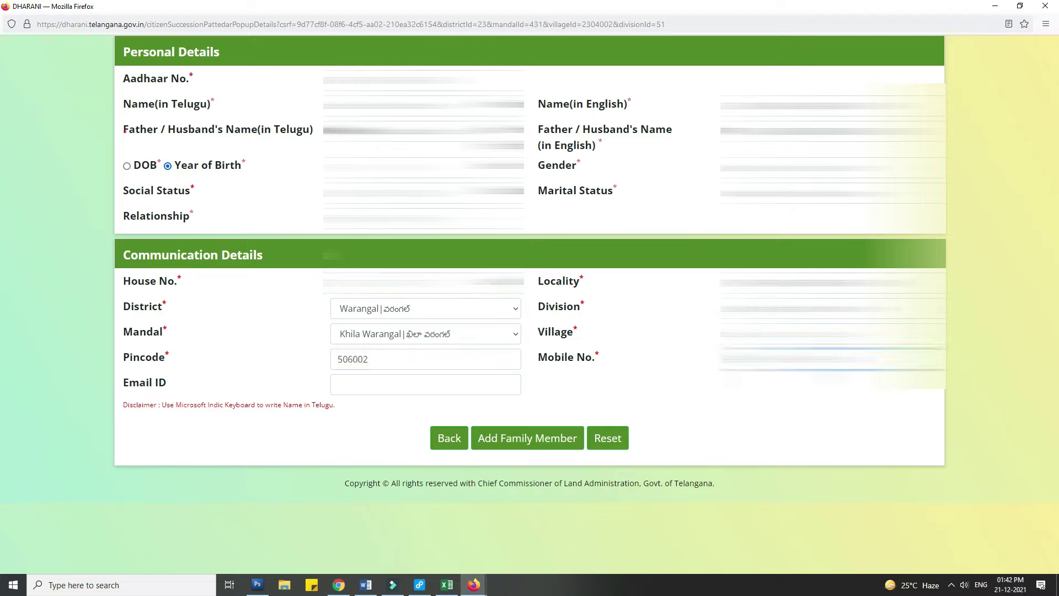
- Add the wife as family member 1 and scroll down to the Add Document section
left_click(525, 440)
left_click(579, 324)
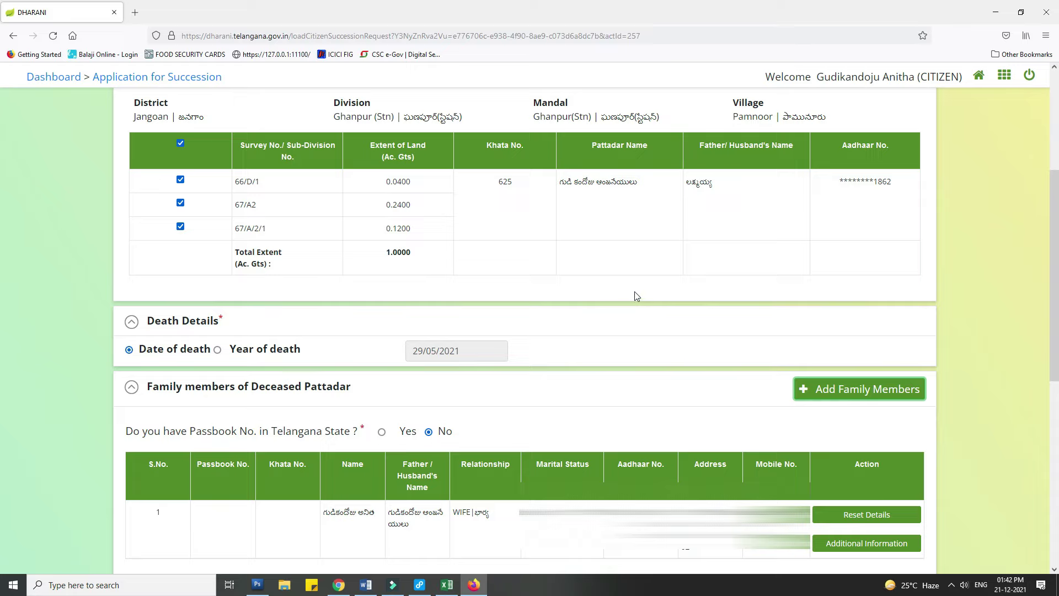
scroll(635, 291, "down", 2)
scroll(637, 286, "down", 3)
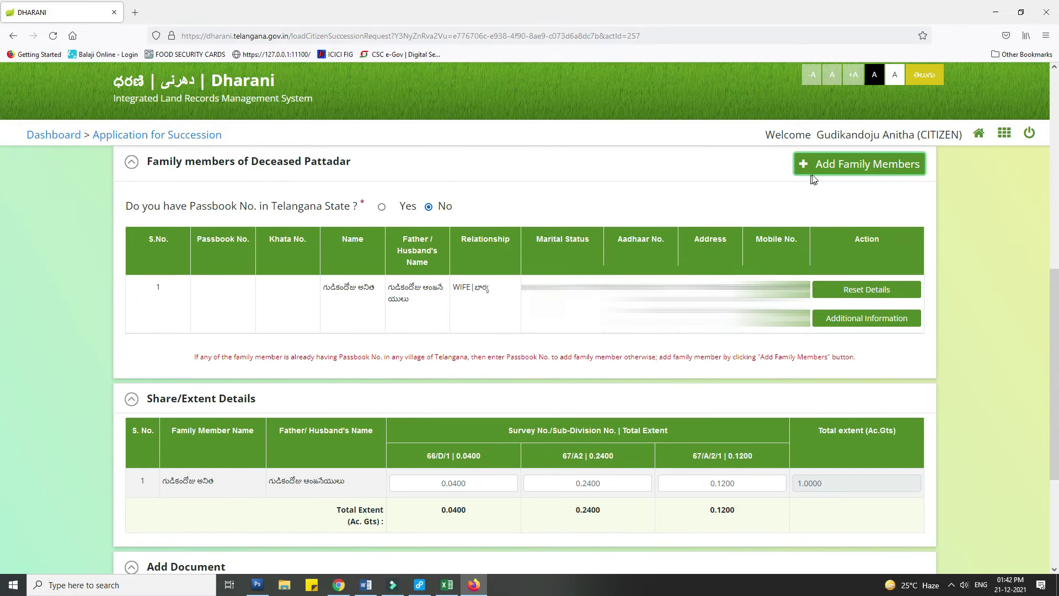
scroll(451, 293, "down", 2)
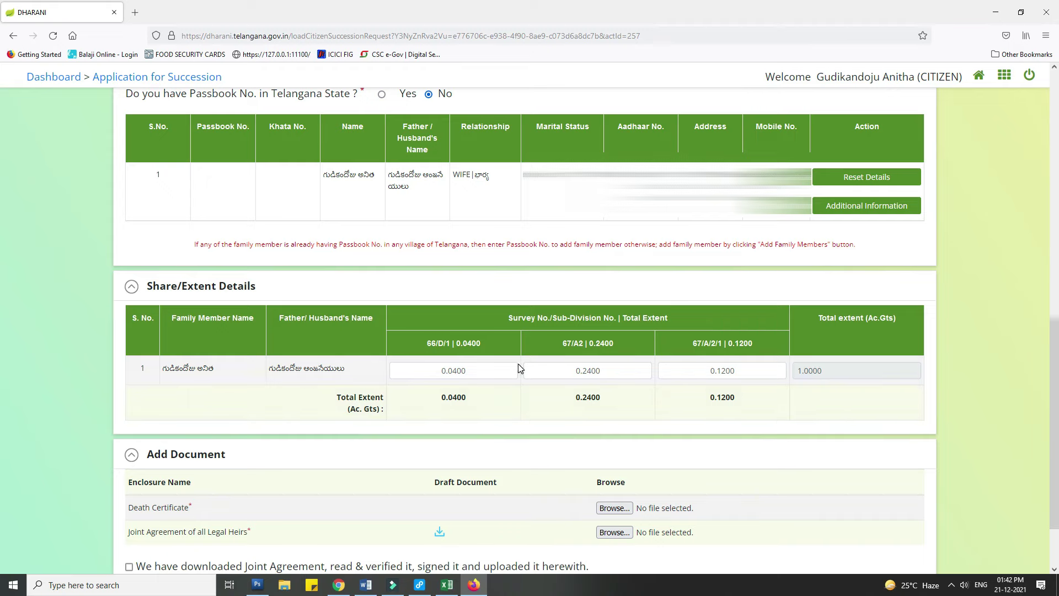
scroll(518, 364, "down", 2)
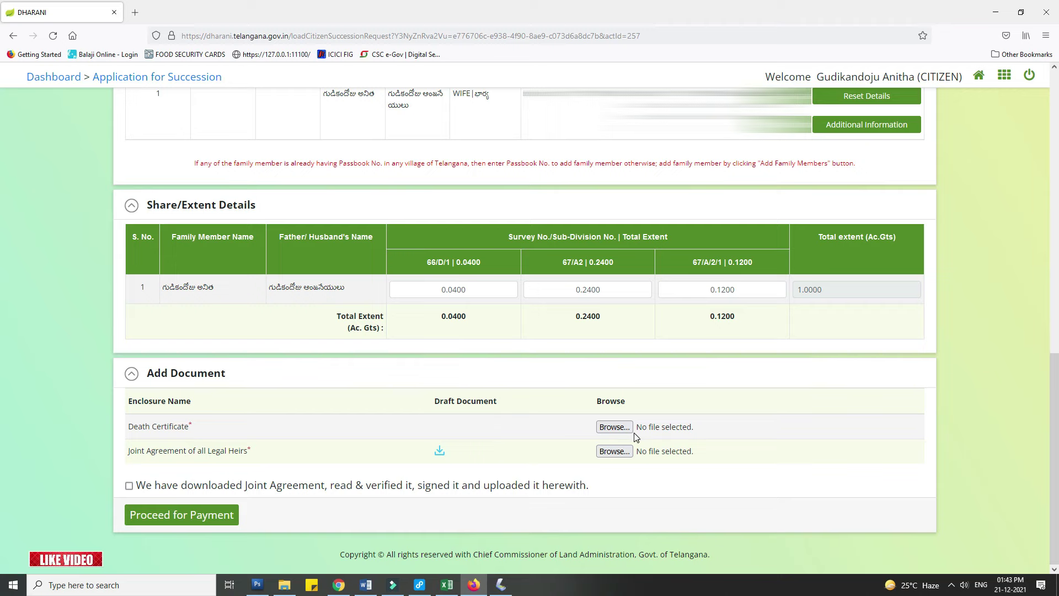
- Attach the DEATH CERT593 PDF as the death certificate
left_click(614, 426)
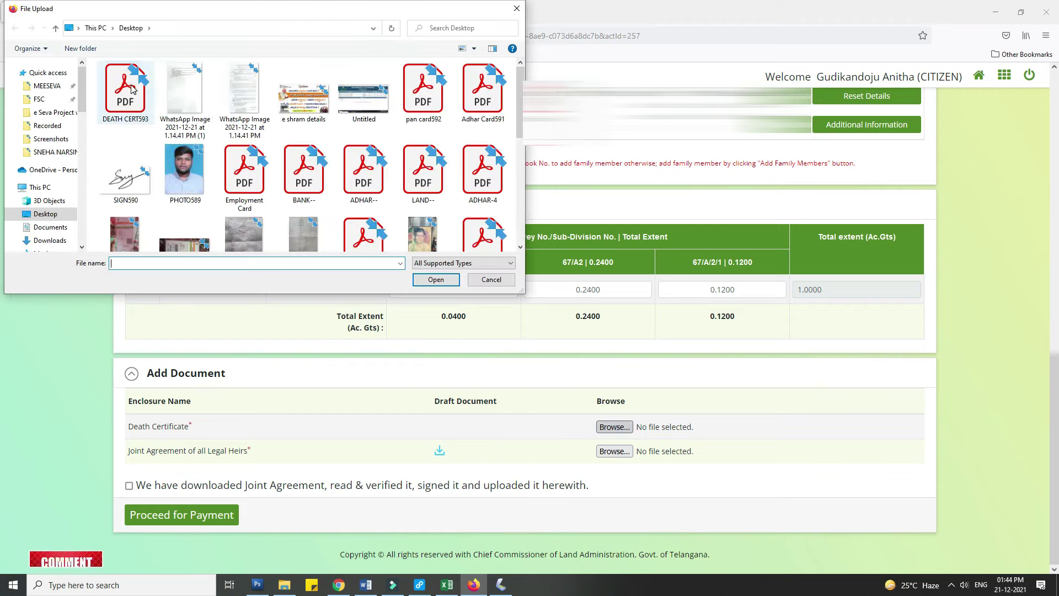
left_click(126, 88)
left_click(436, 279)
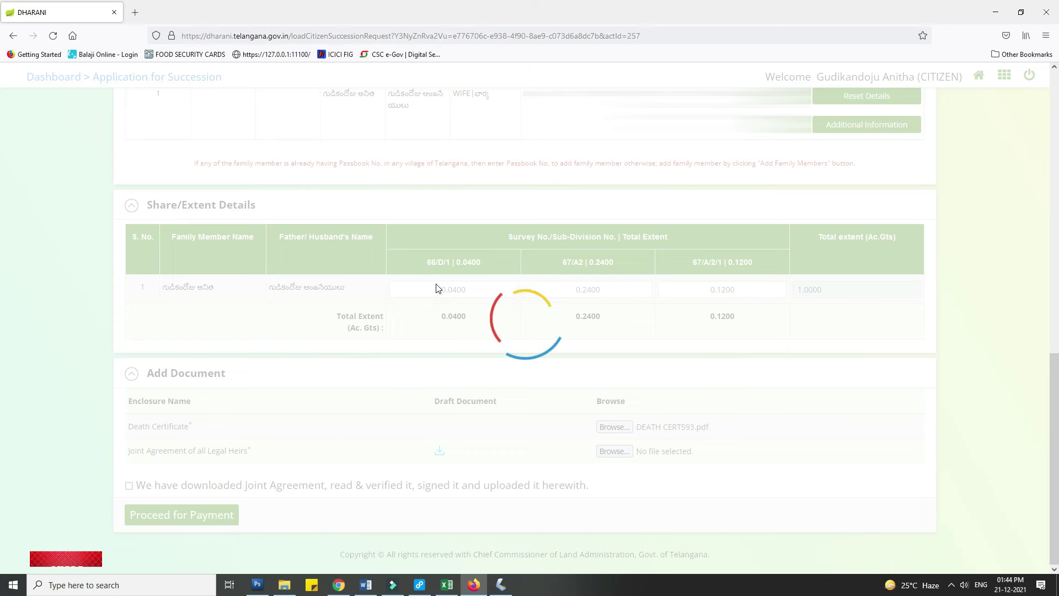
- Download and save the SuccessionJointAgreement.pdf draft, then show it in its folder
left_click(439, 451)
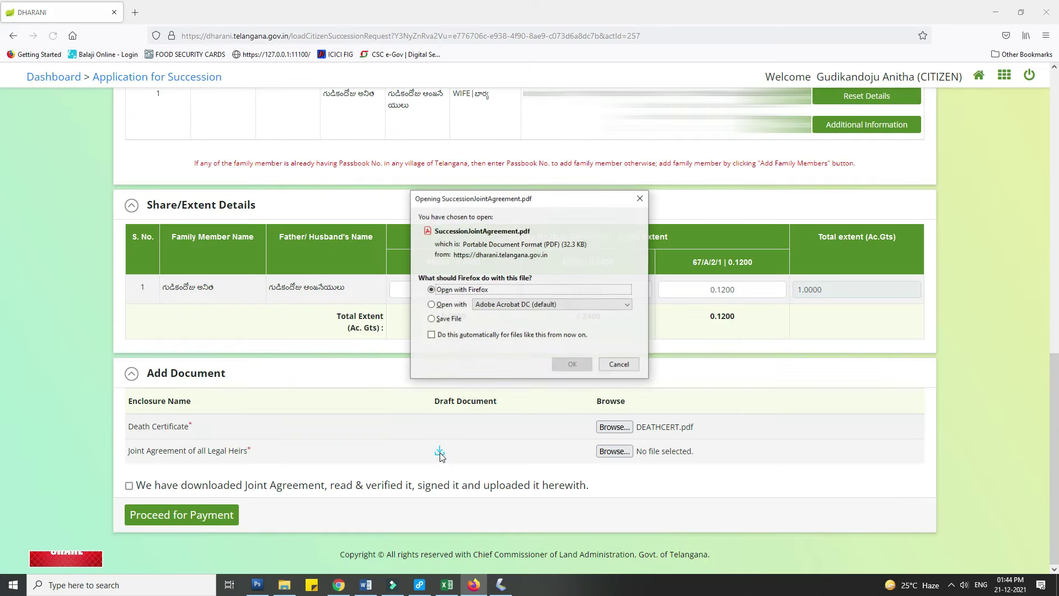
left_click(436, 320)
left_click(571, 363)
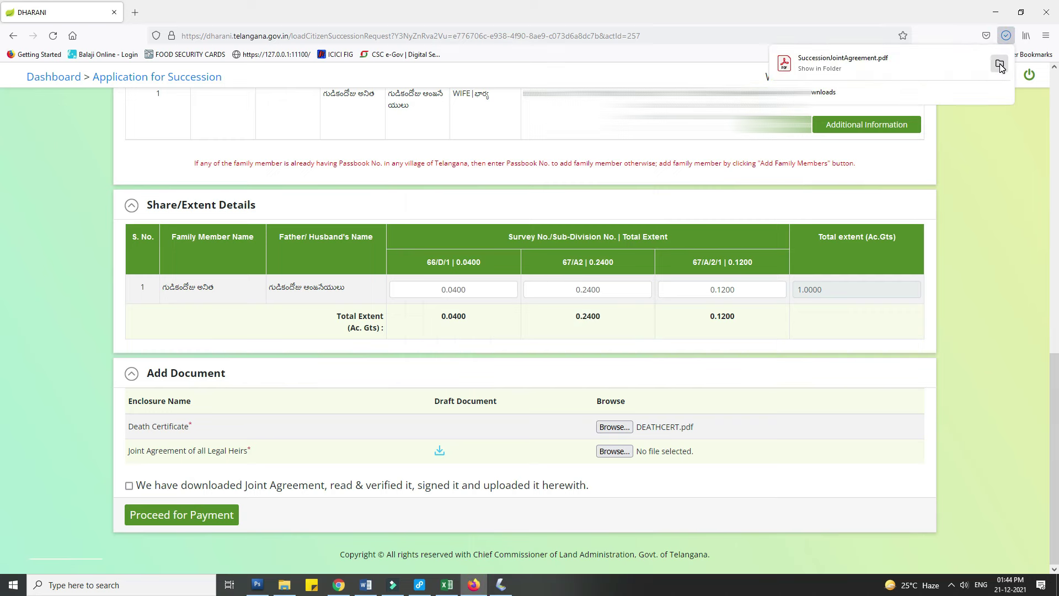
left_click(1000, 64)
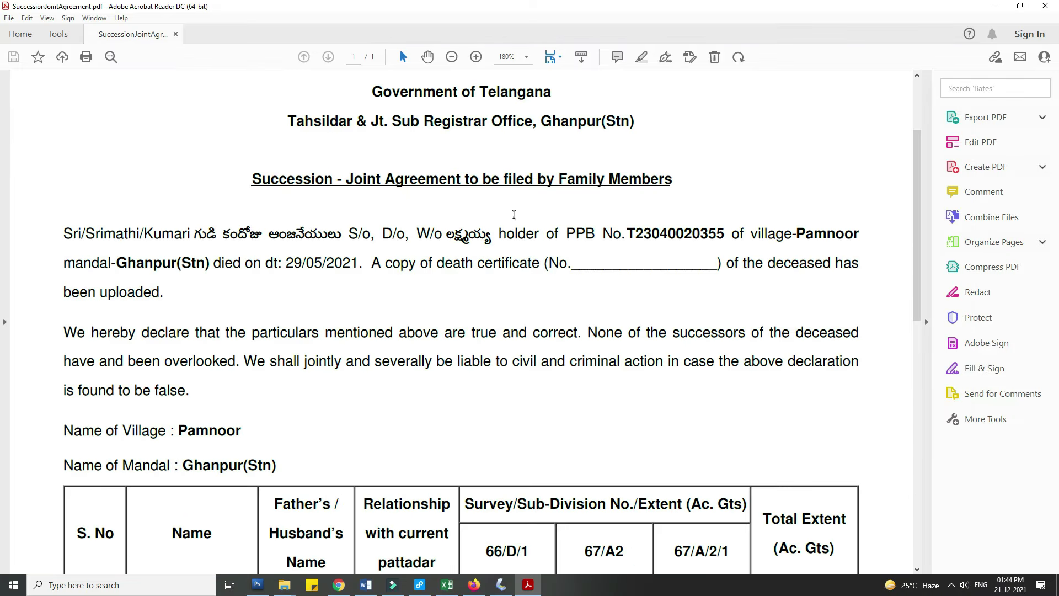
- Scroll through SuccessionJointAgreement.pdf in Acrobat Reader to review the draft
scroll(660, 297, "down", 10)
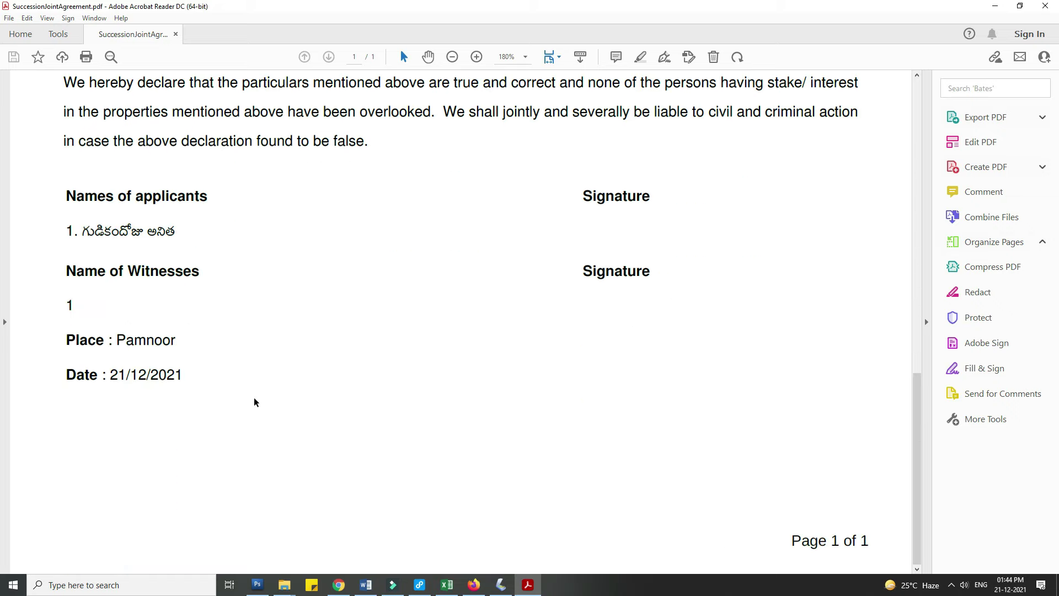
scroll(525, 379, "up", 3)
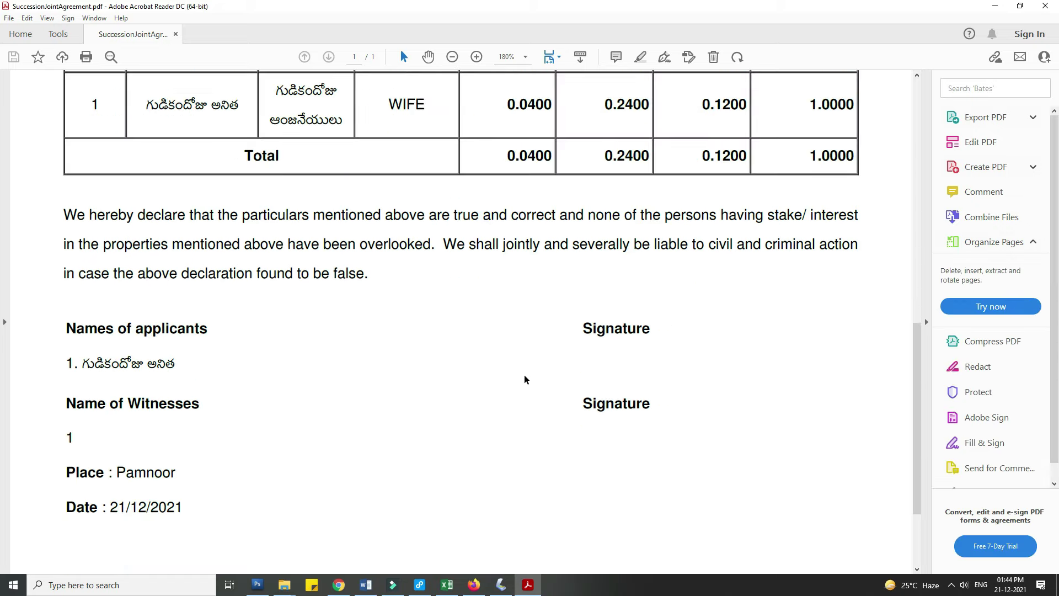
scroll(526, 380, "up", 9)
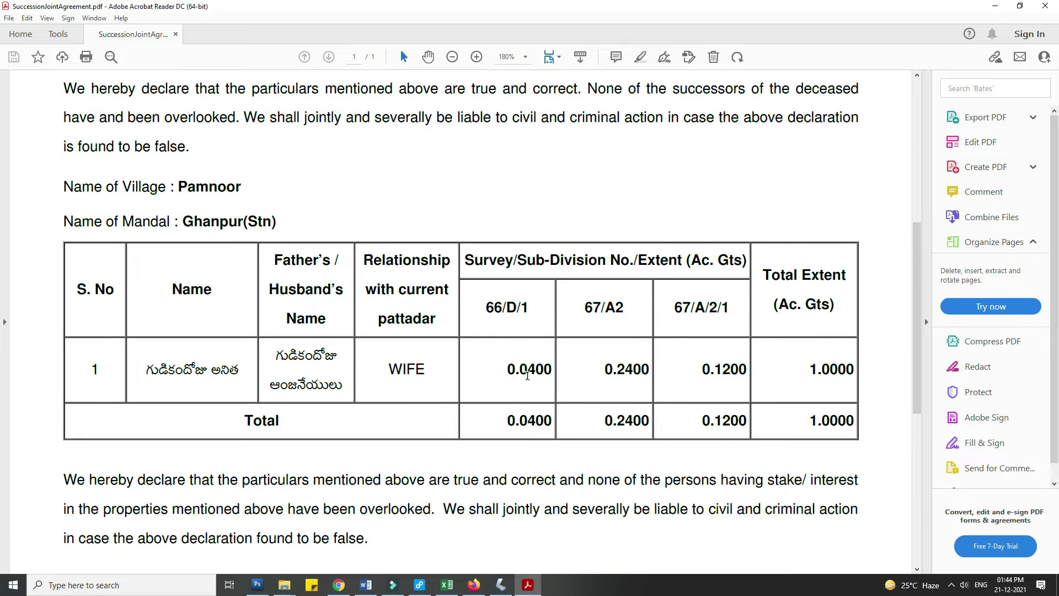
scroll(528, 374, "up", 5)
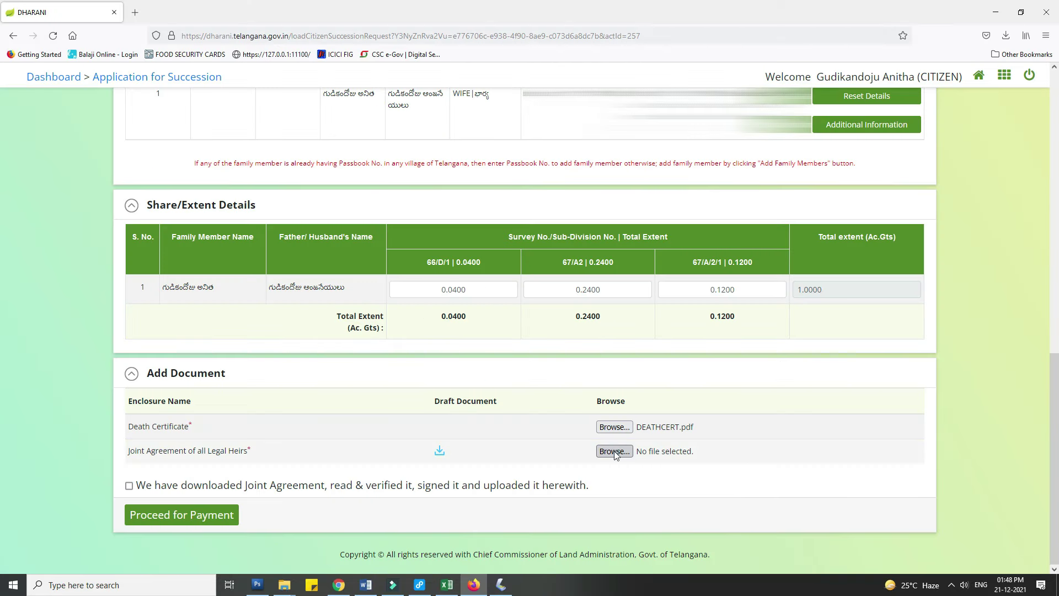
- Attach AGREEMENT594.pdf as the legal heirs' joint agreement and tick the declaration
left_click(615, 452)
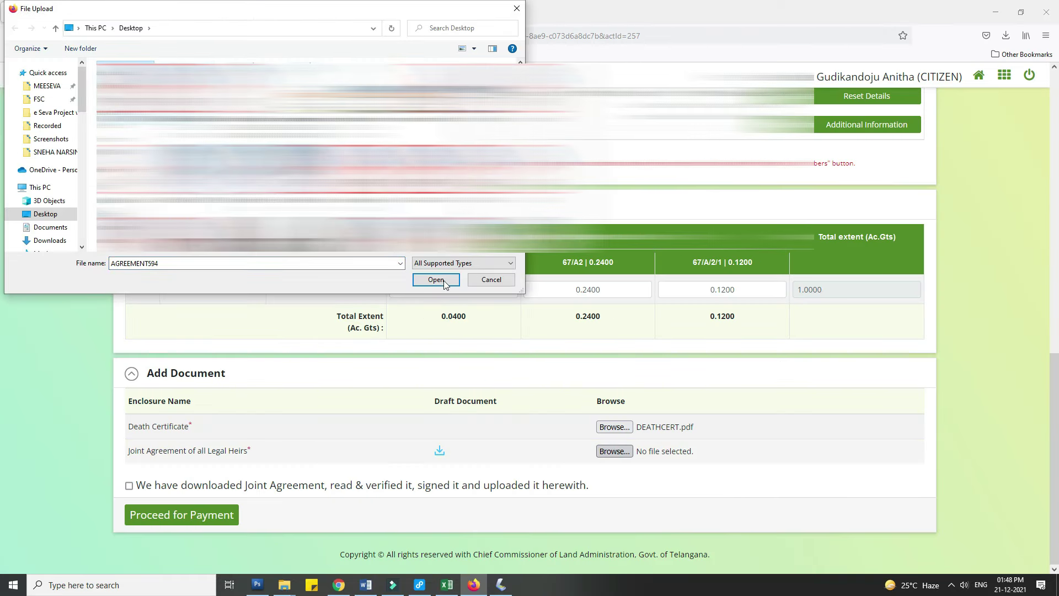
left_click(436, 279)
left_click(129, 485)
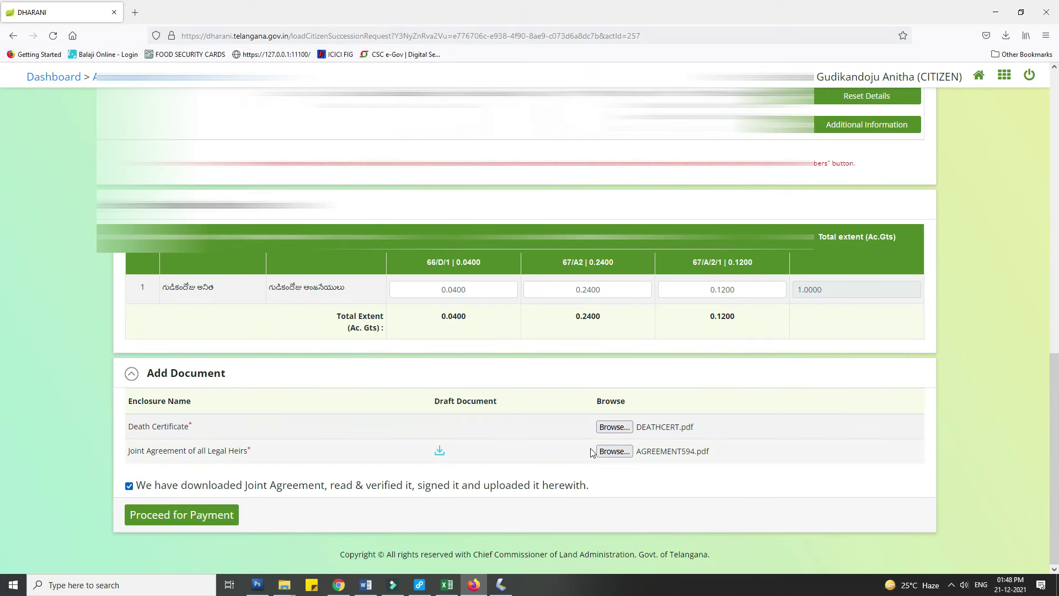
- Start the Rs. 2800 payment, accept the payment terms, and continue to SBIePay
left_click(197, 515)
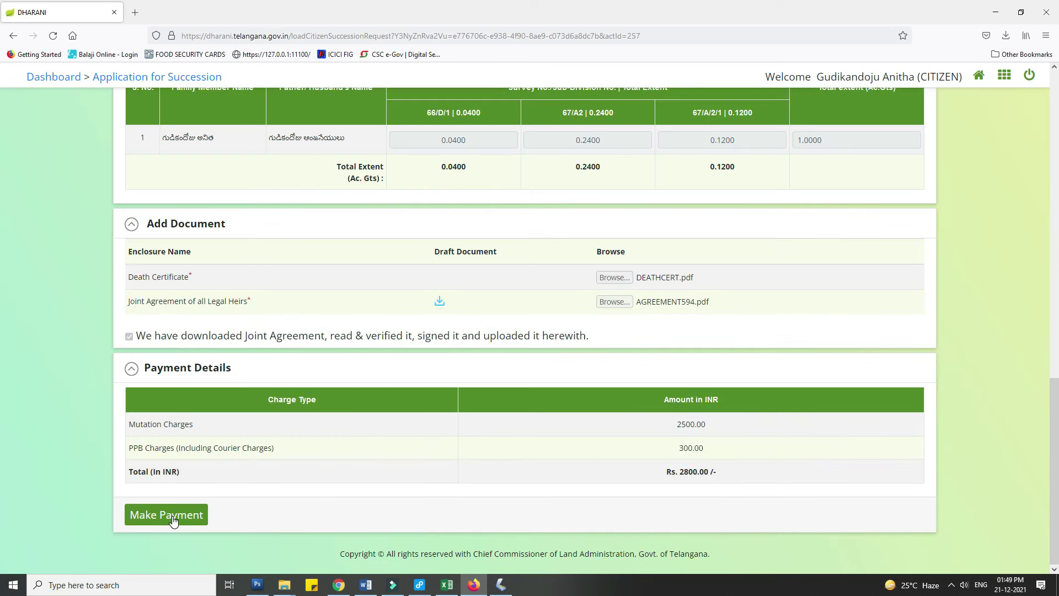
left_click(172, 516)
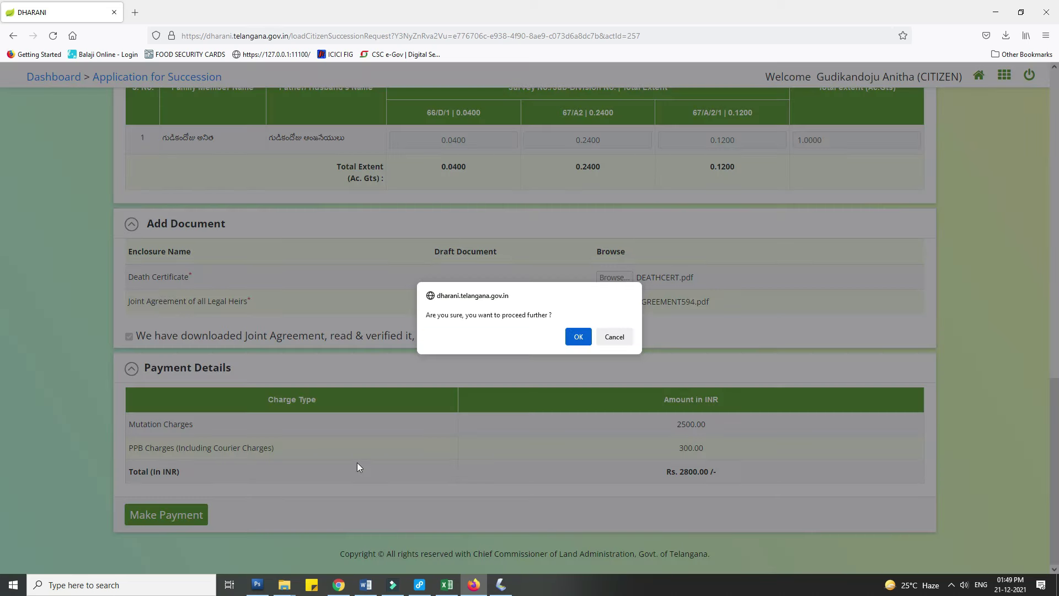
left_click(570, 341)
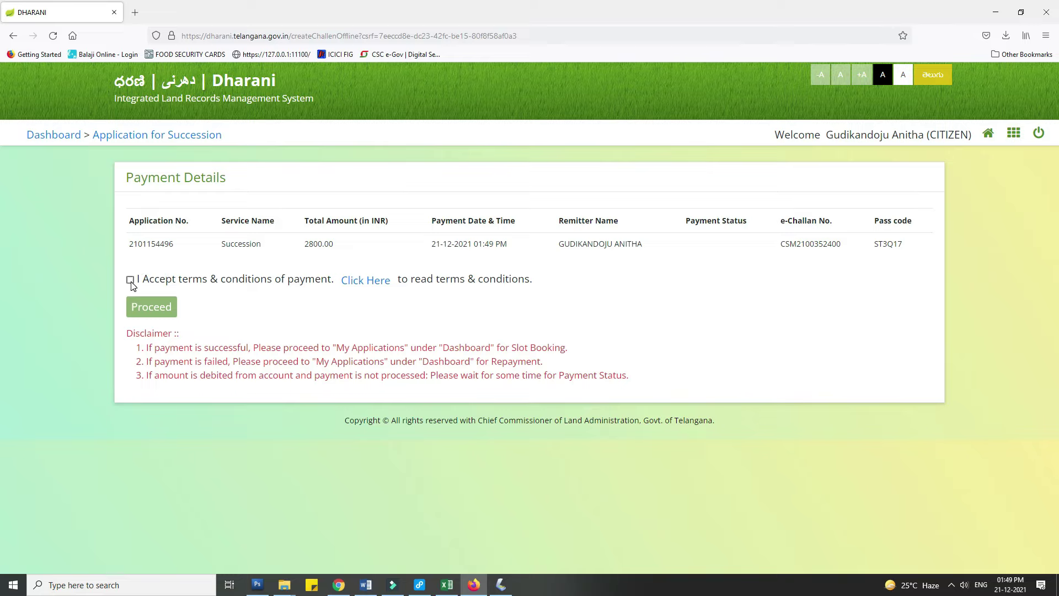
left_click(130, 280)
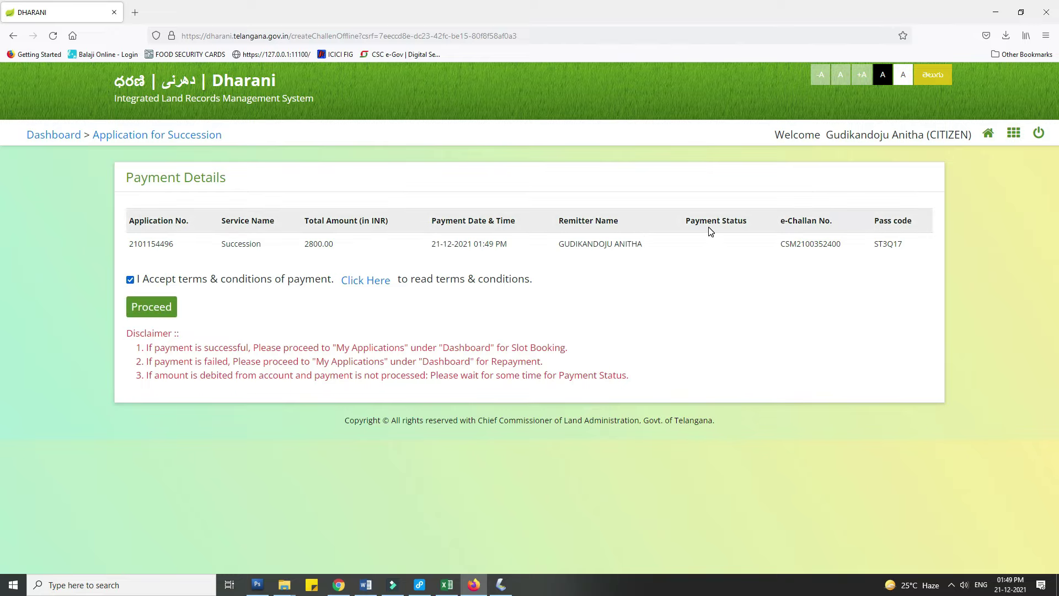
left_click(152, 307)
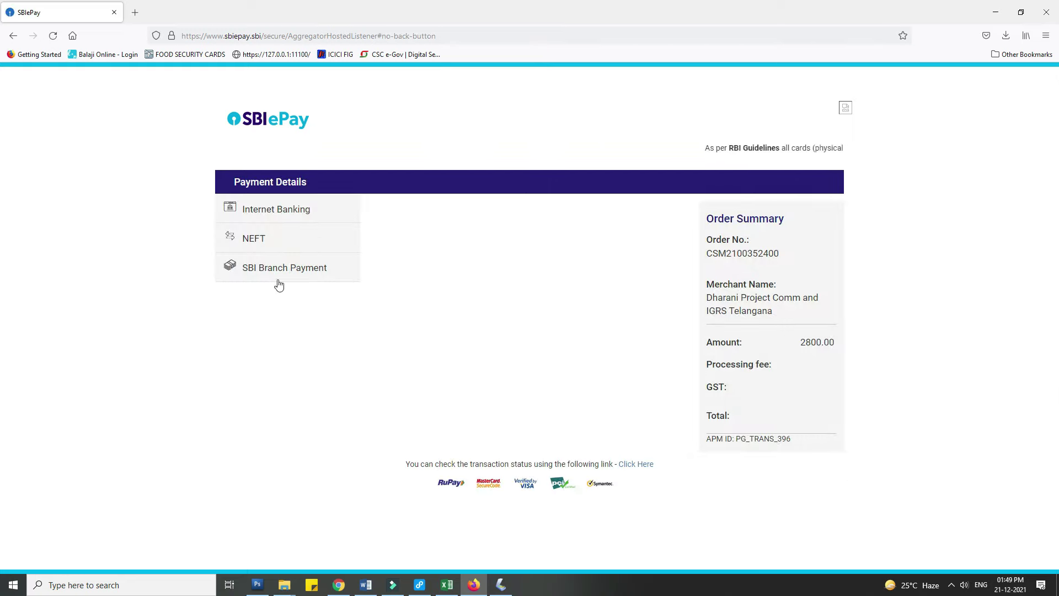
- Pay the 2811.80 INR total through State Bank of India internet banking
left_click(298, 209)
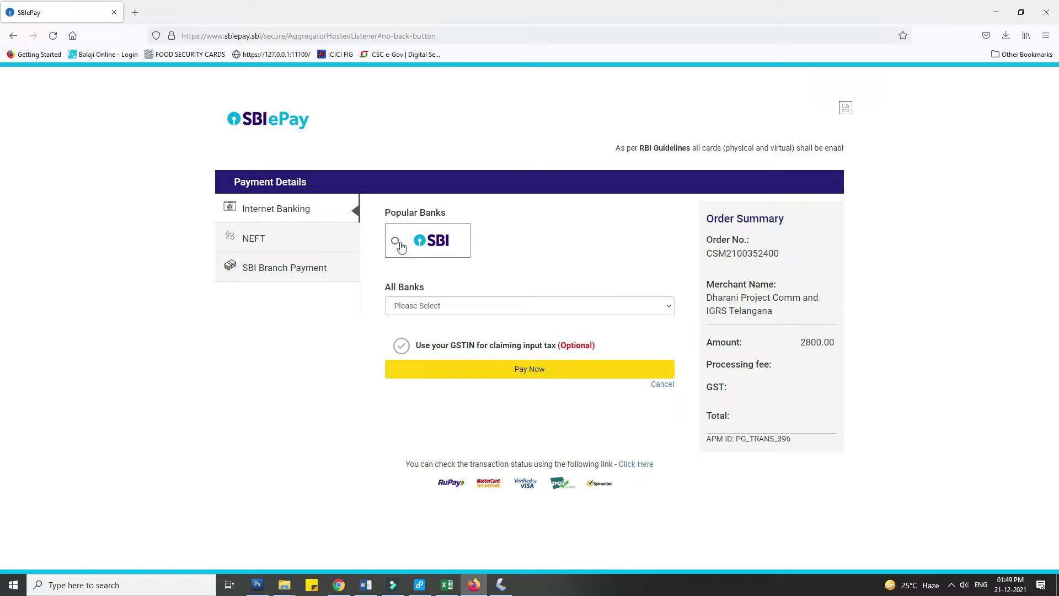
left_click(436, 248)
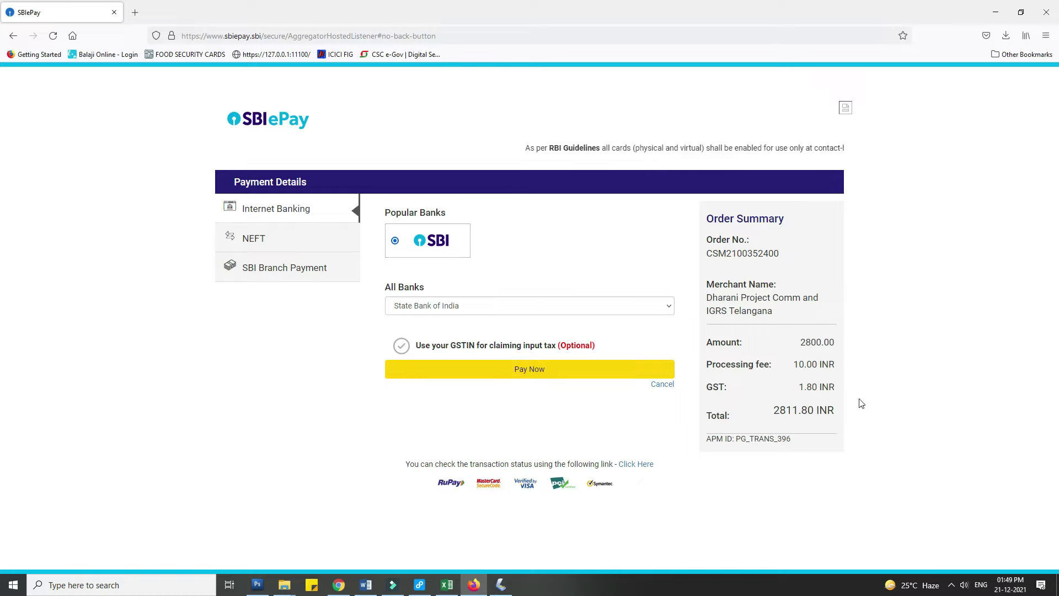
left_click(528, 369)
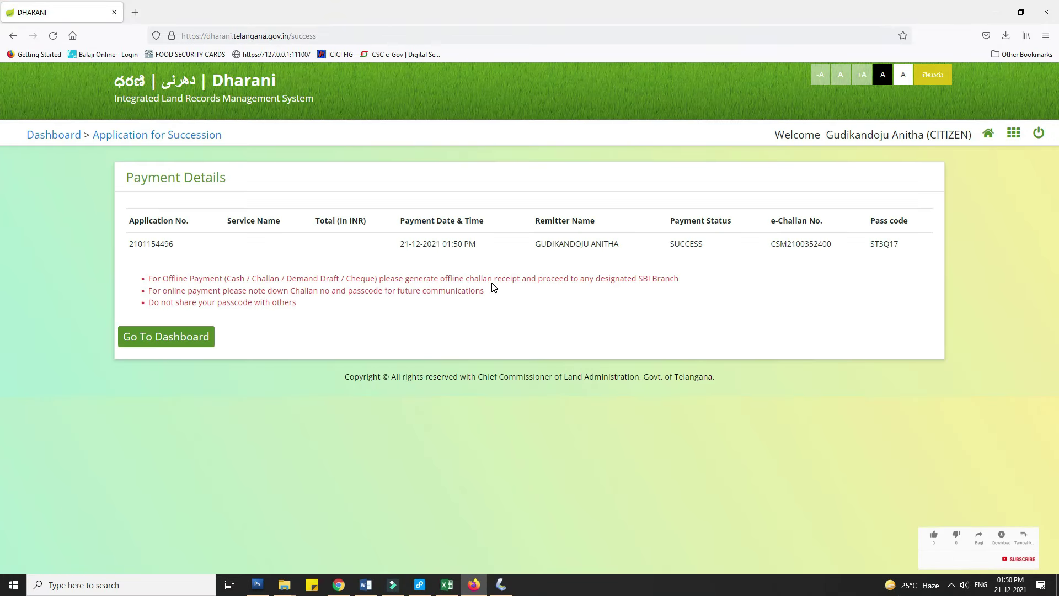
- Confirm the SUCCESS payment status, return to the dashboard, and start Book Slot for the application
double_click(675, 244)
left_click(180, 339)
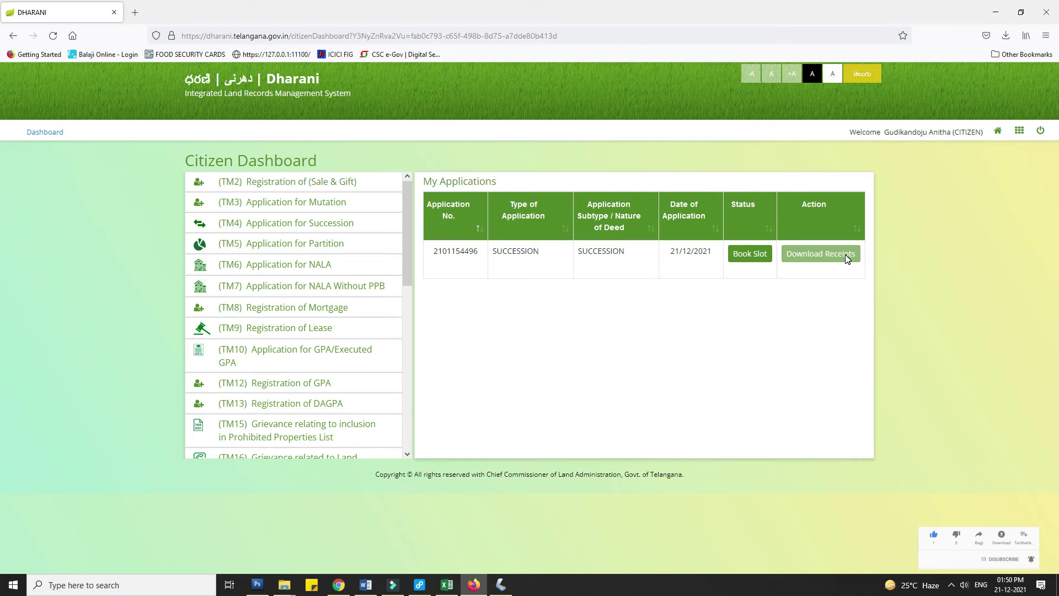
left_click(745, 253)
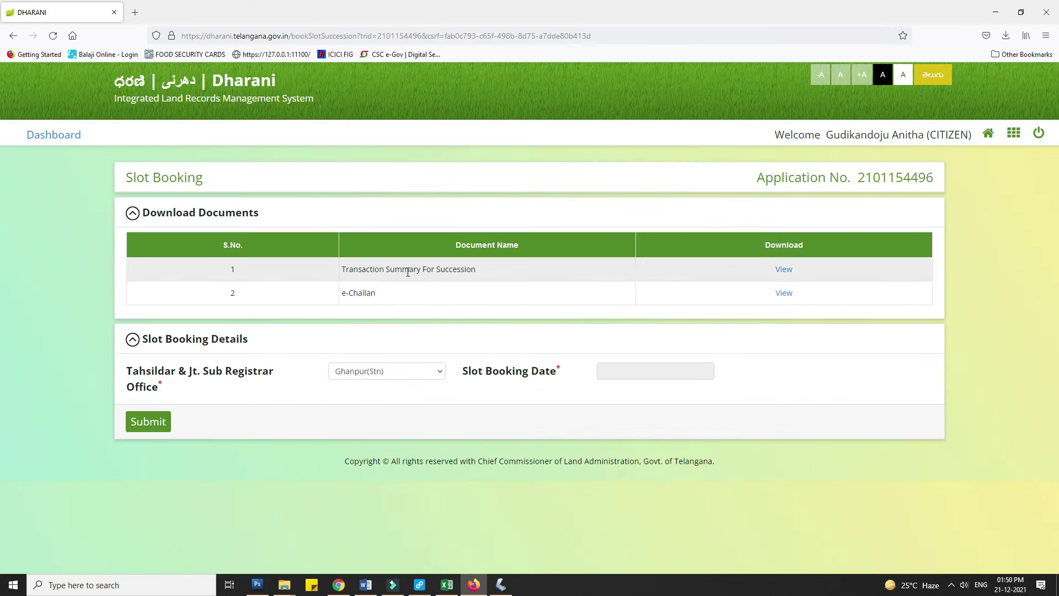
- Save the e-Challan receipt as a file
left_click(783, 269)
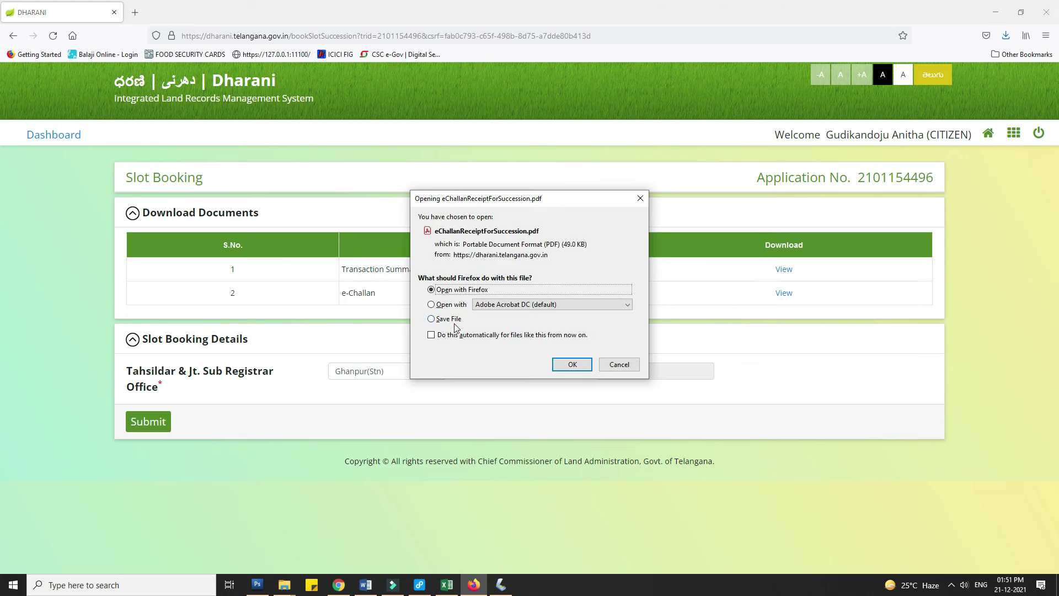
left_click(441, 316)
left_click(567, 362)
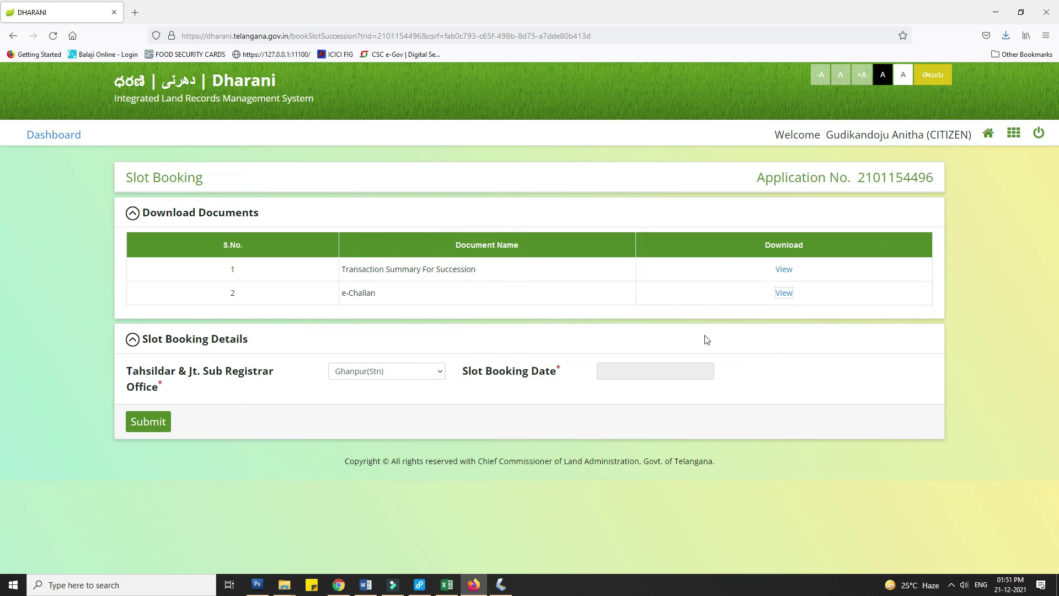
- Book and submit the 13:00 slot on 28/12/2021 at Ghanpur(Stn)
left_click(648, 371)
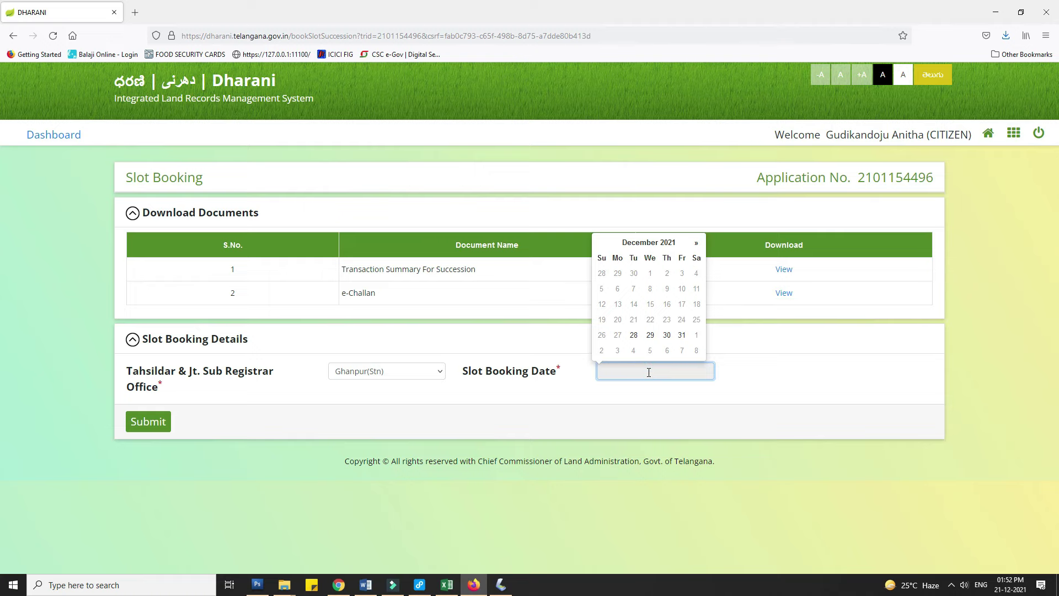
left_click(634, 335)
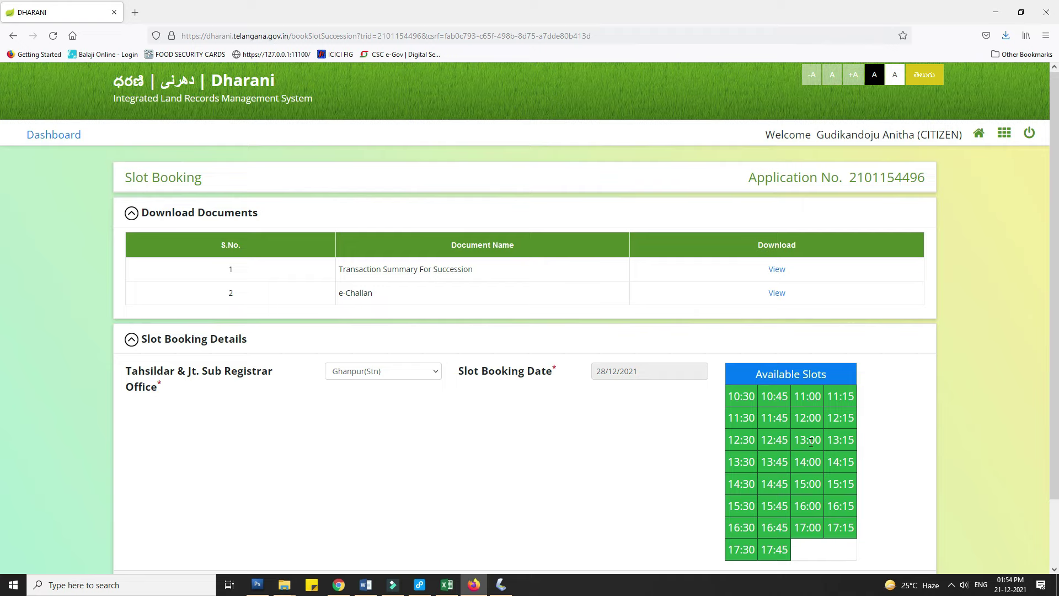
left_click(810, 442)
scroll(650, 454, "down", 2)
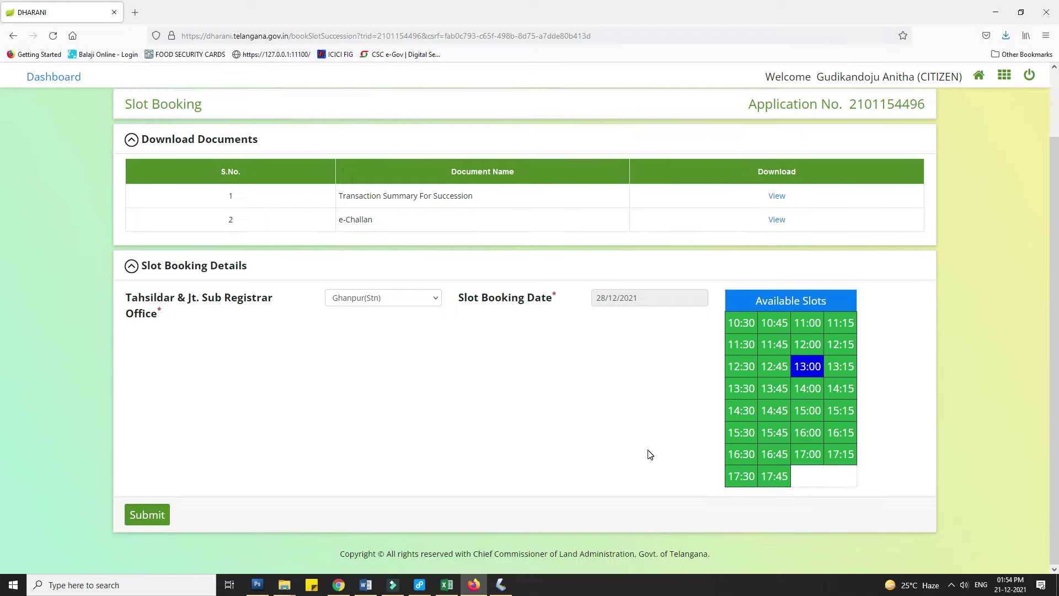
left_click(144, 516)
left_click(576, 337)
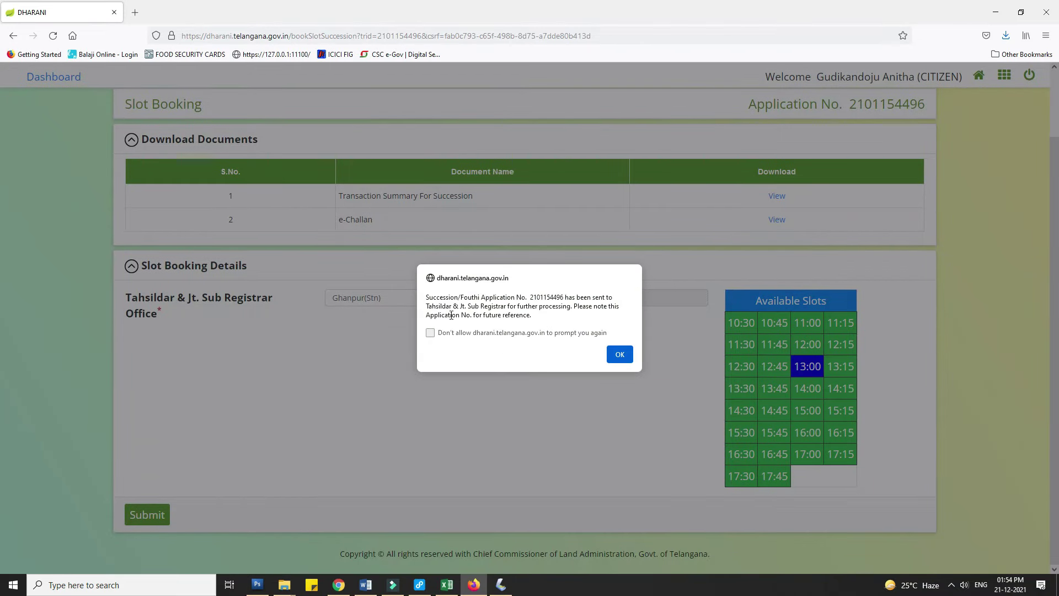
- Dismiss the application-sent notice and save the slot receipt file
key("Return")
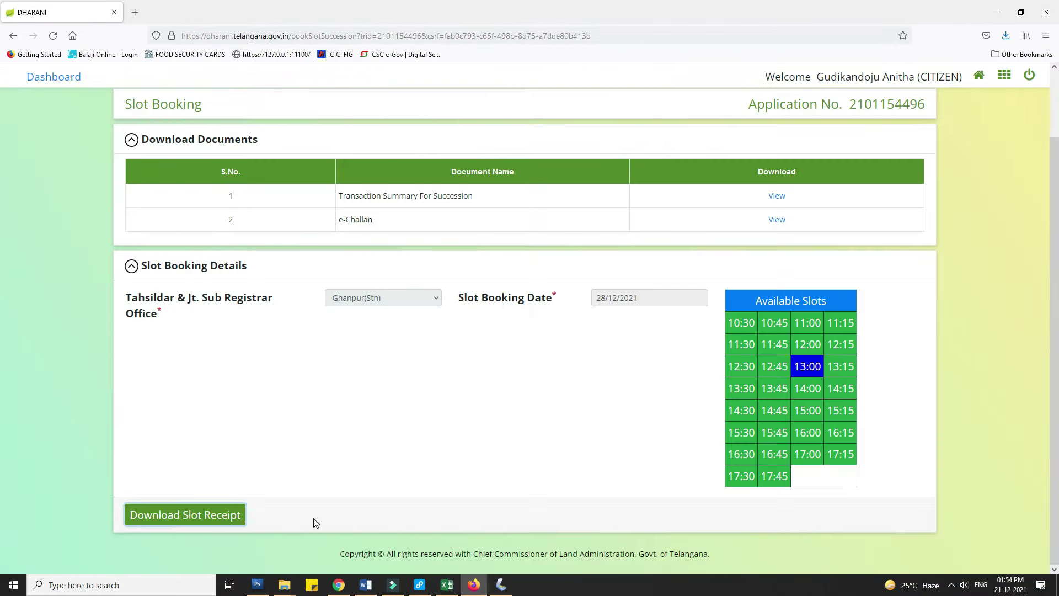
left_click(204, 518)
left_click(435, 317)
left_click(574, 365)
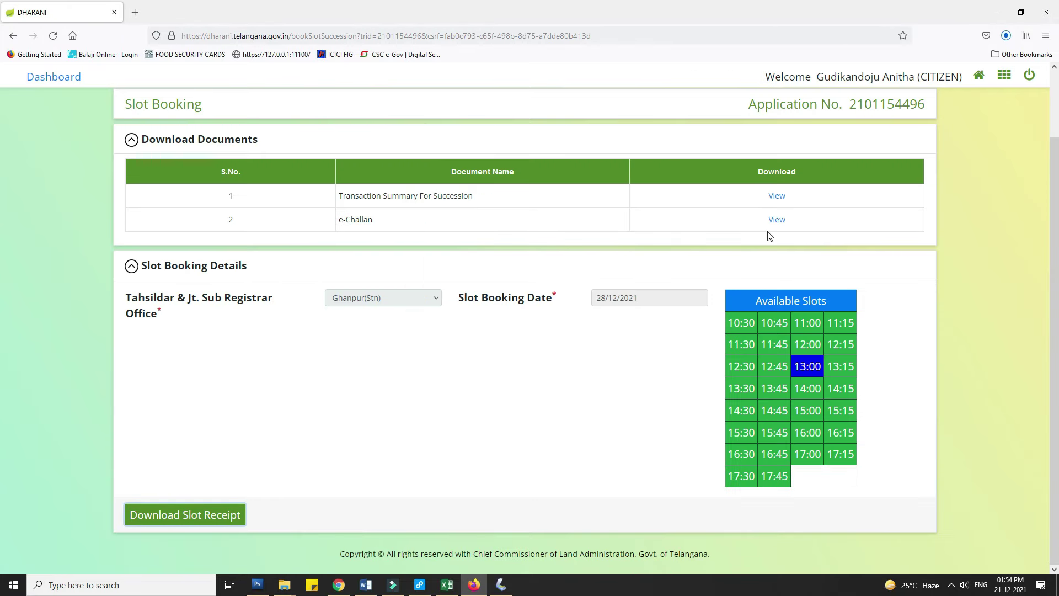
- Open the Downloads folder holding the slot receipt, then return to the Dharani dashboard
left_click(1006, 35)
left_click(999, 68)
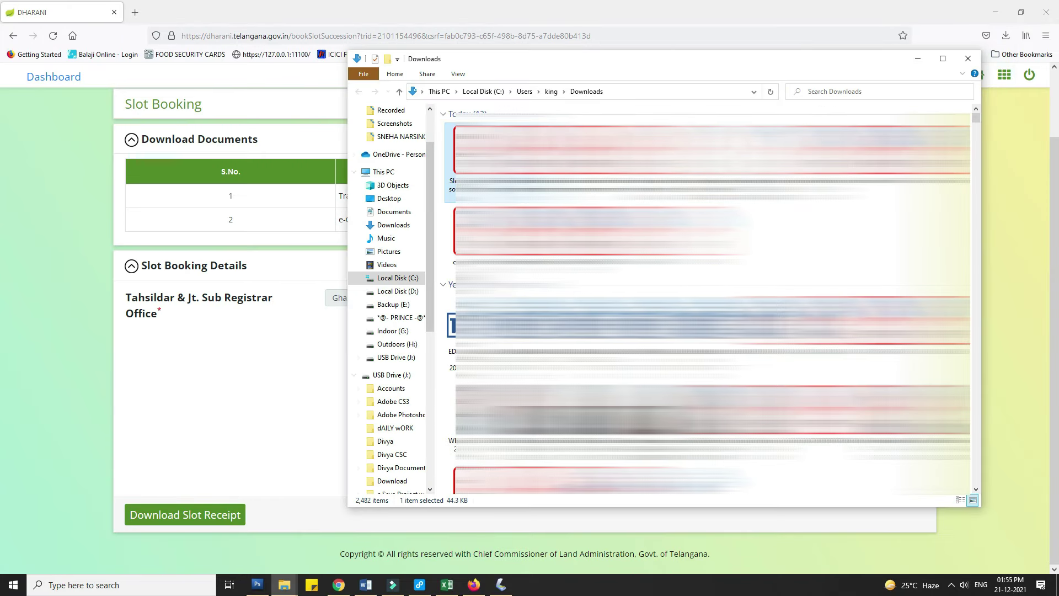
left_click(310, 267)
scroll(382, 449, "up", 2)
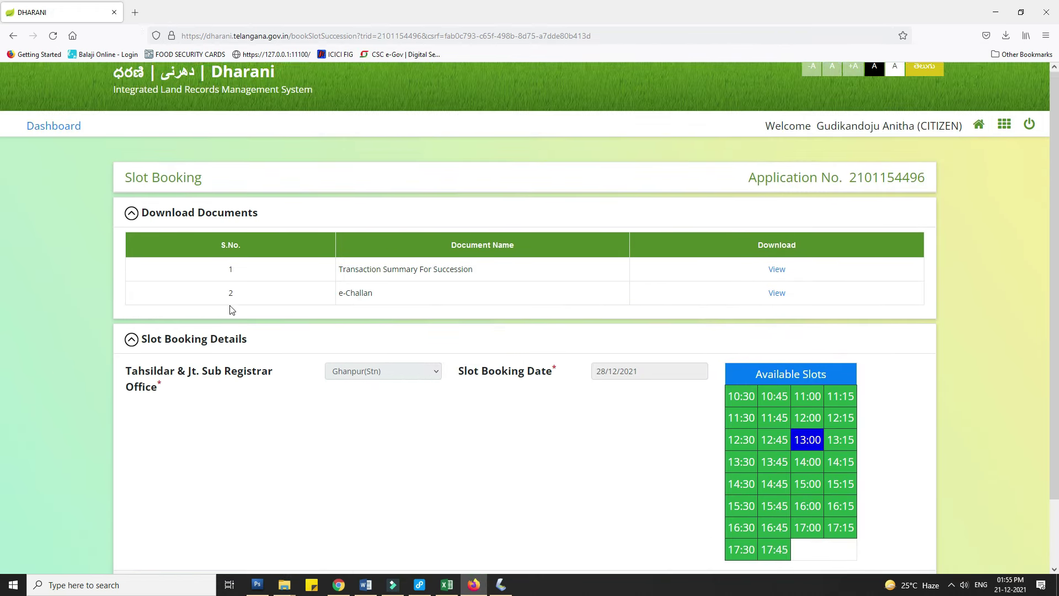
left_click(53, 135)
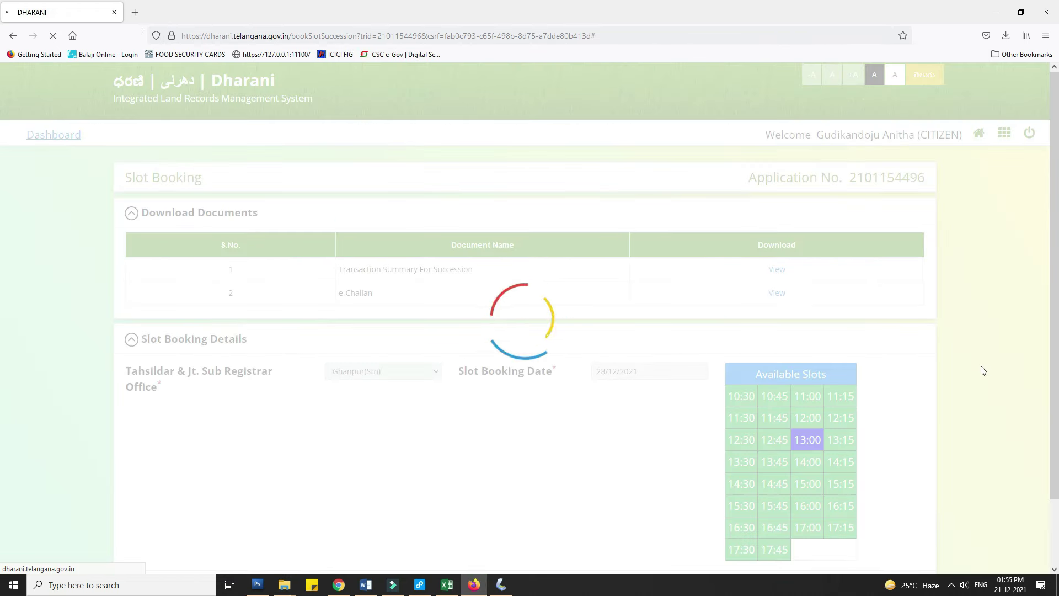